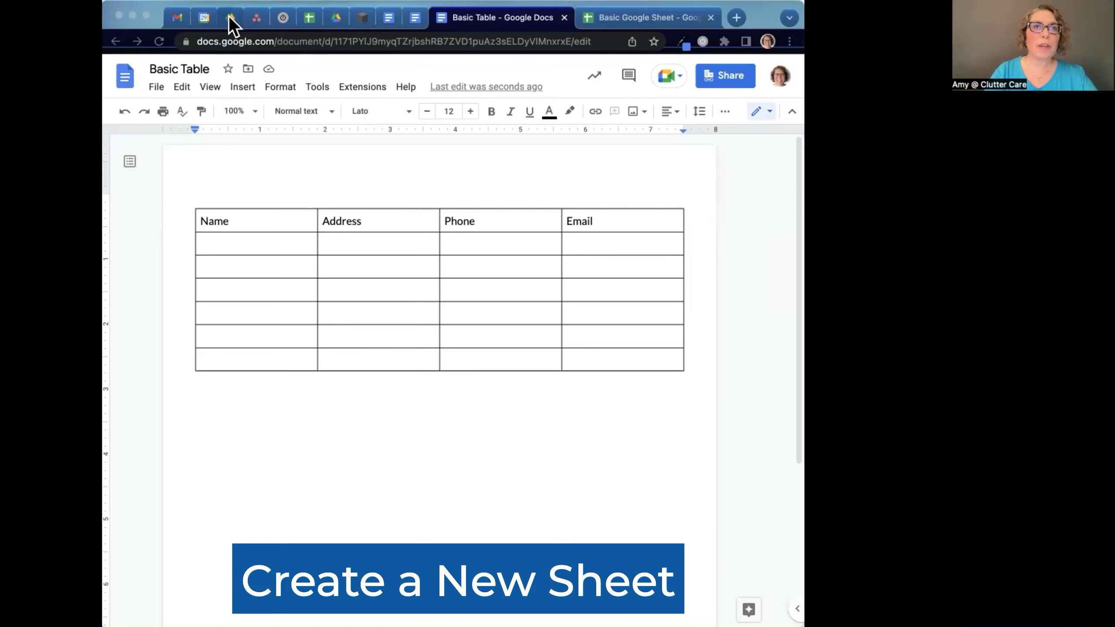
Create a new Google Sheets file in Test Folder #3, shared with the folder's members
click(230, 18)
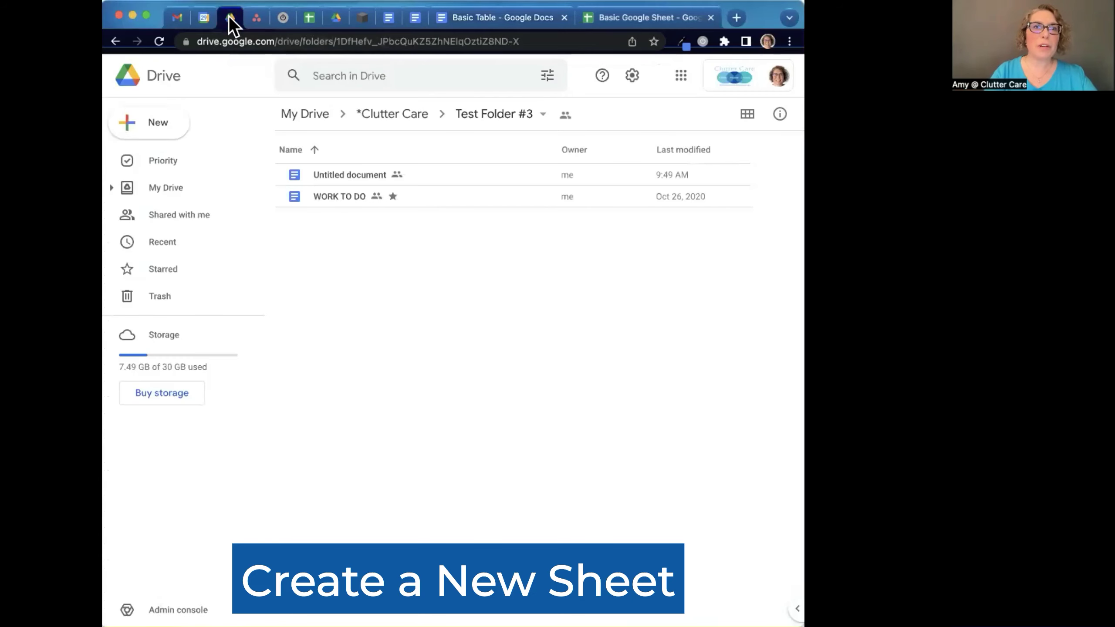
click(156, 121)
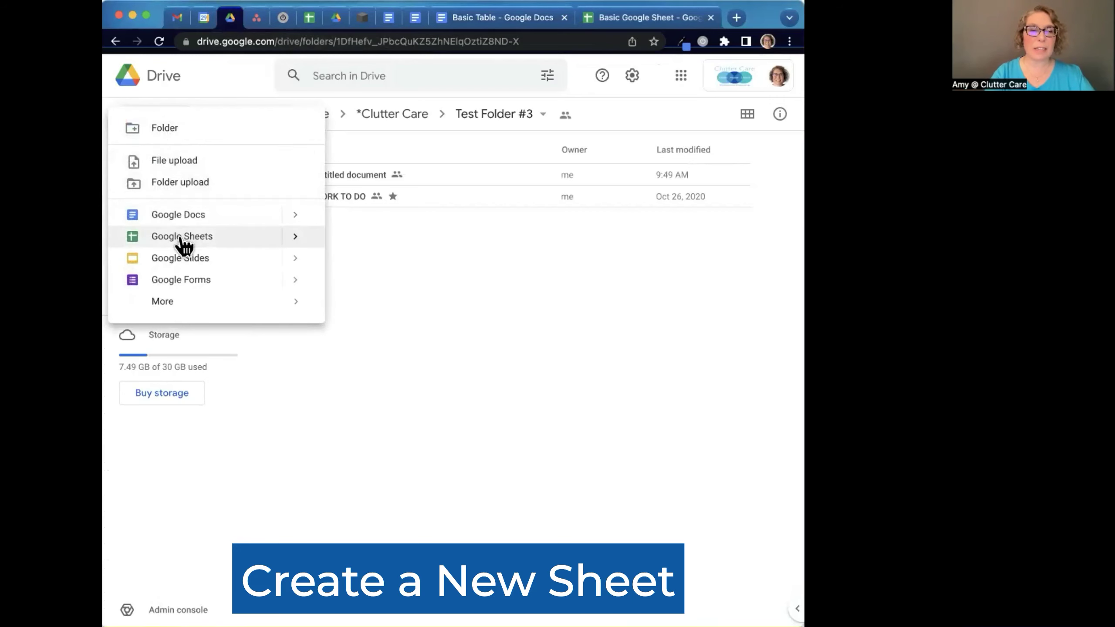
click(180, 237)
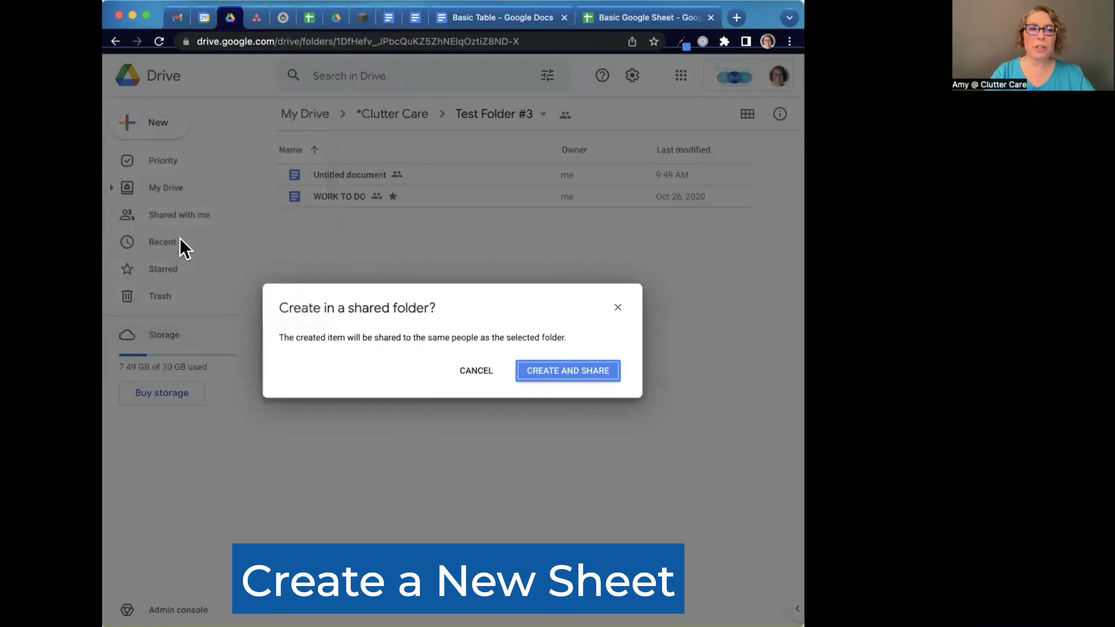
click(588, 375)
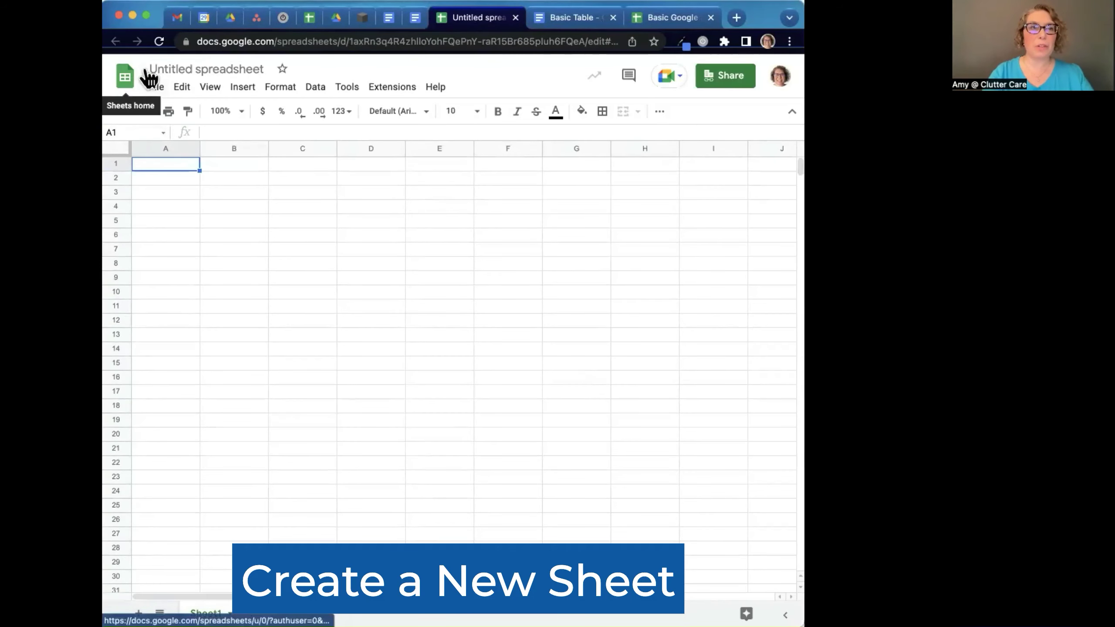
Rename the untitled spreadsheet to 'Test Contact List'
click(220, 65)
text(Te)
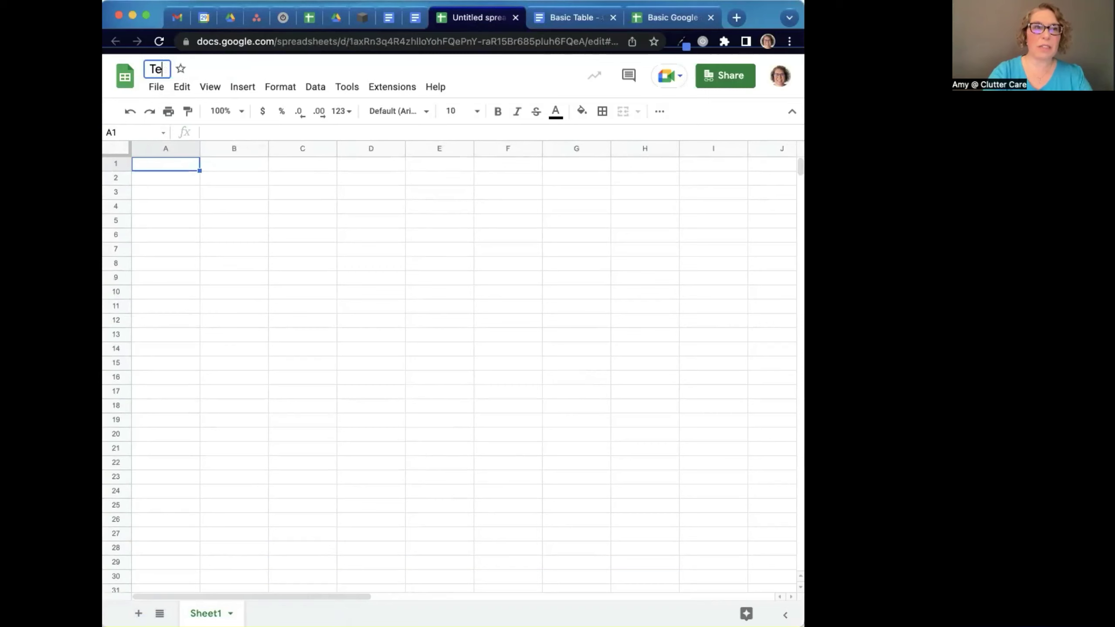
text(st Contact List)
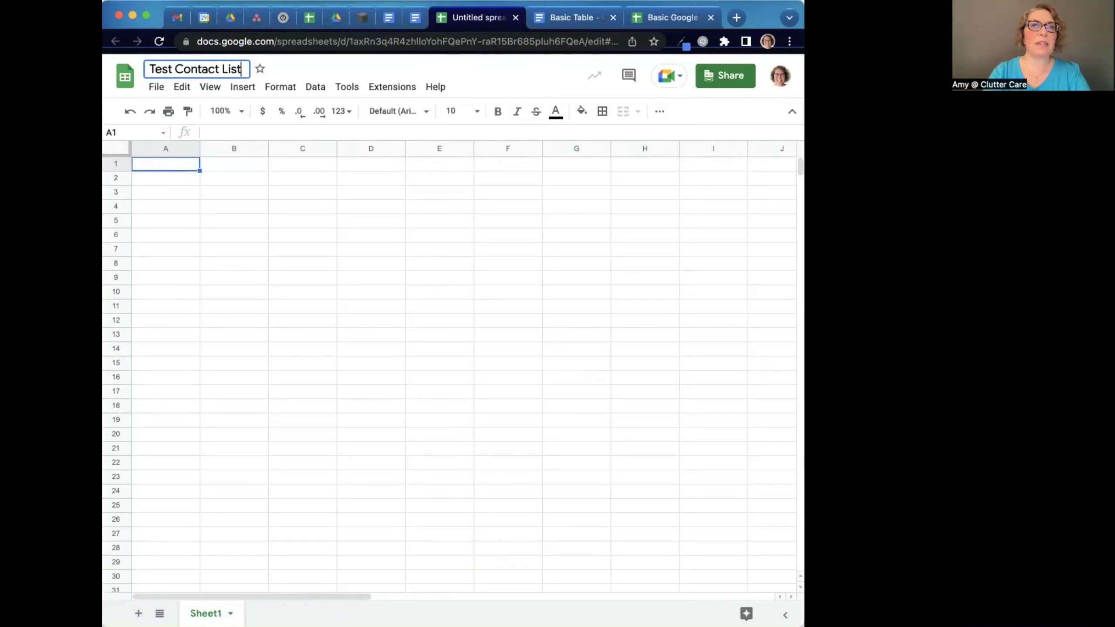
key(Return)
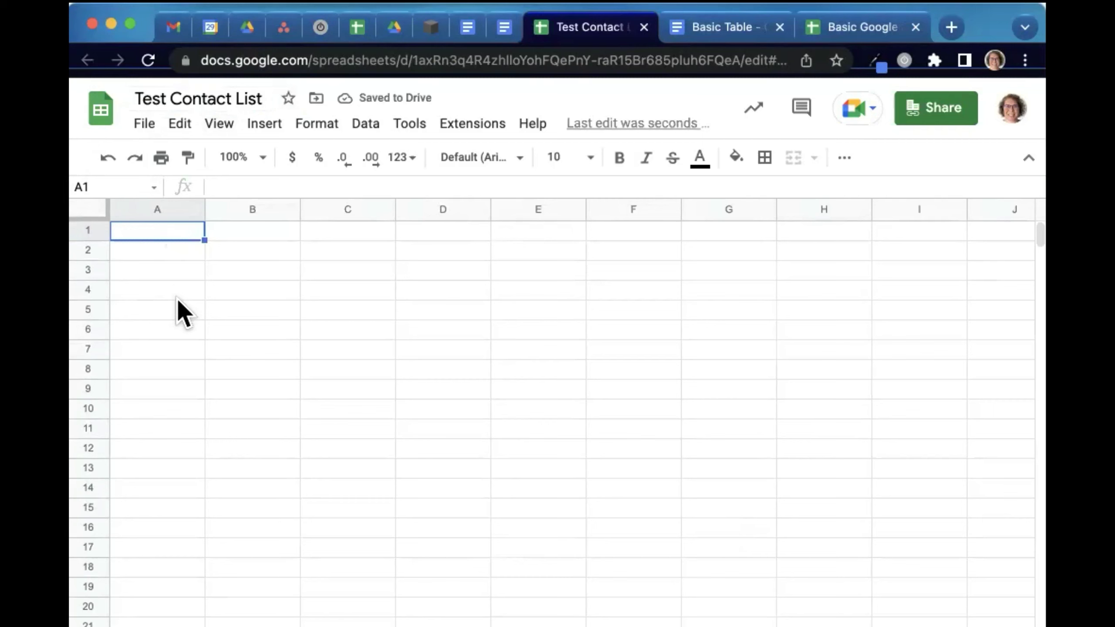
Enter the headers Name, Address, Email and Phone across A1:D1
text(Name)
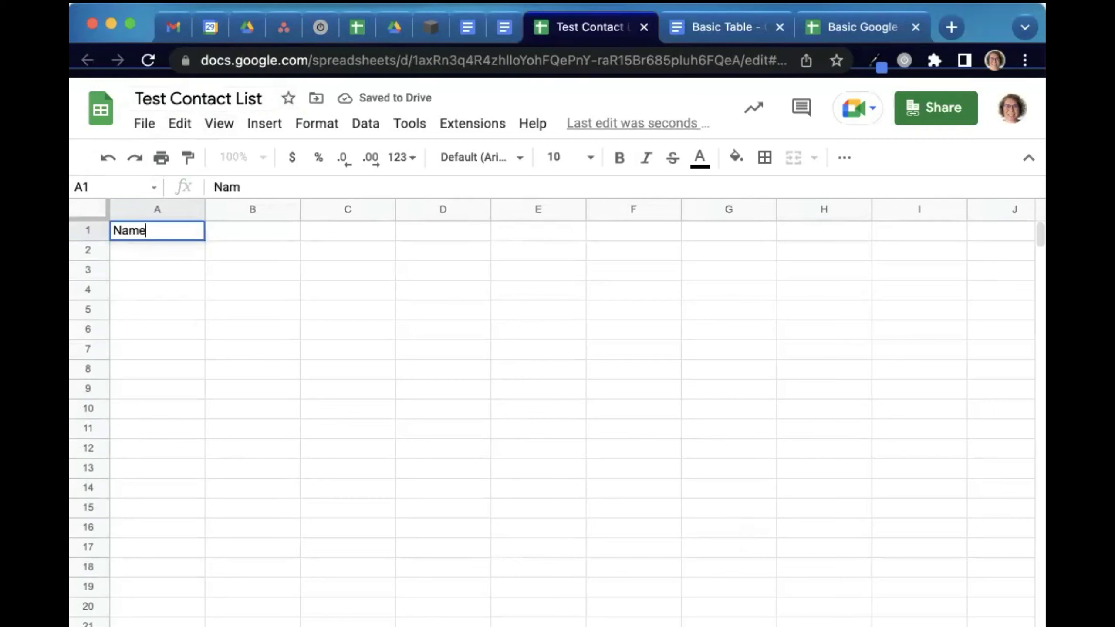
key(Tab)
text(Address)
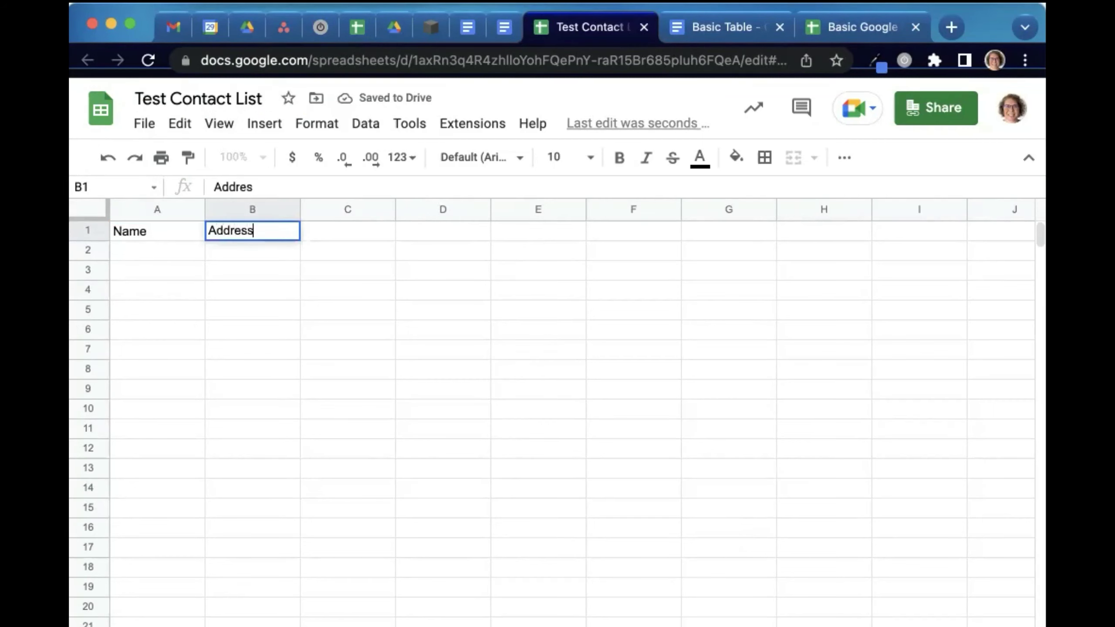
key(Tab)
text(Email)
key(Tab)
text(Phone)
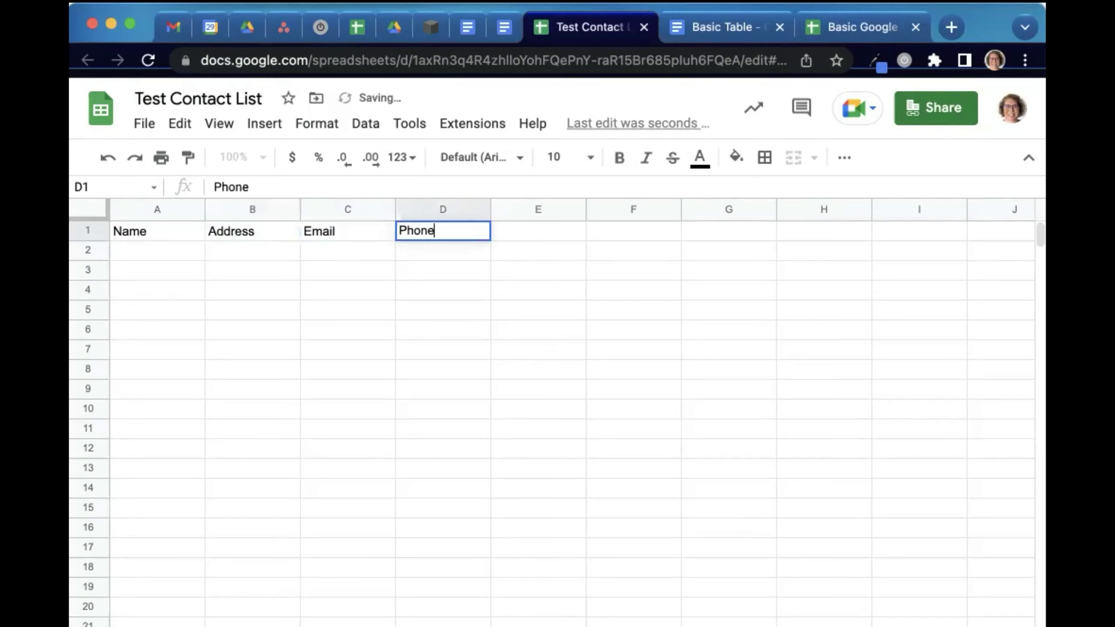
key(Return)
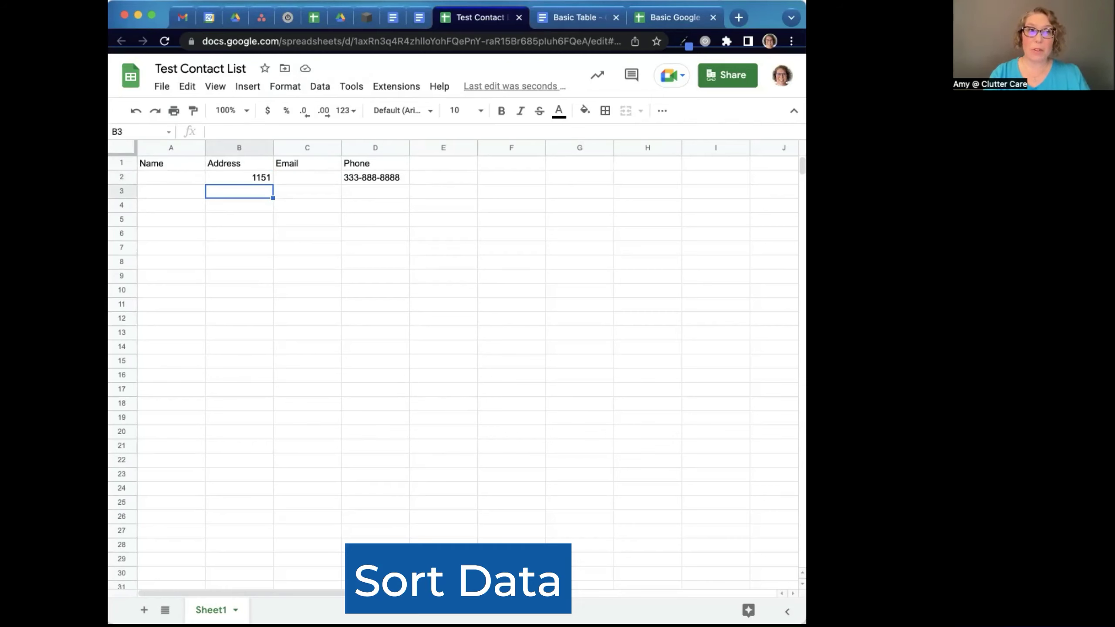
Enter the names Amy, Chrissy, Jen, Deb, Kim and jill down cells A2:A7
click(172, 177)
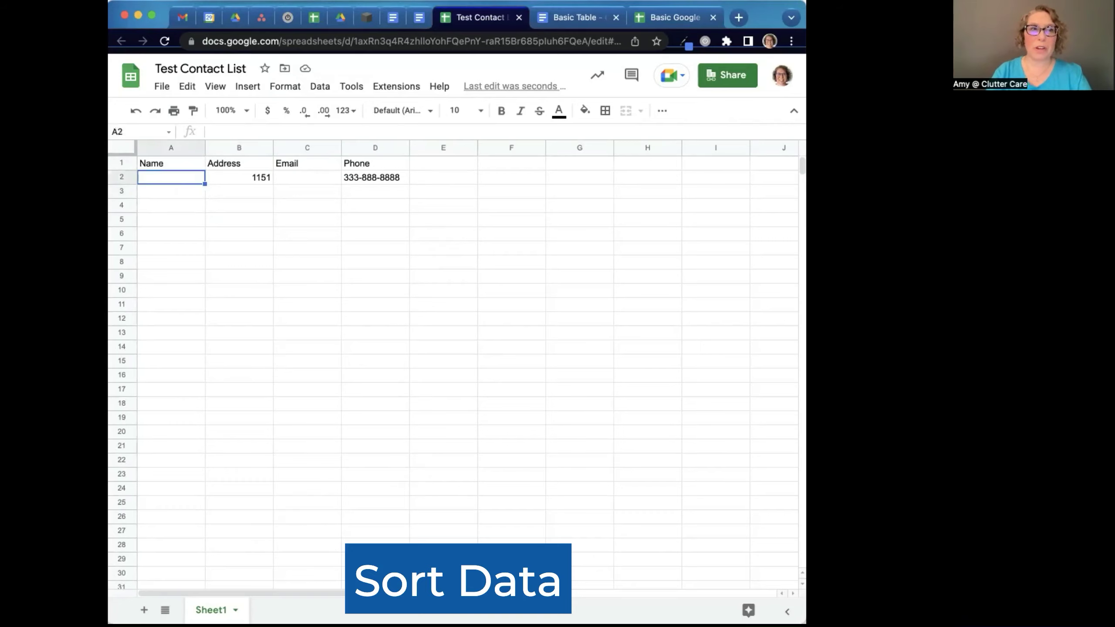
text(Amy)
key(Return)
text(Chrissy)
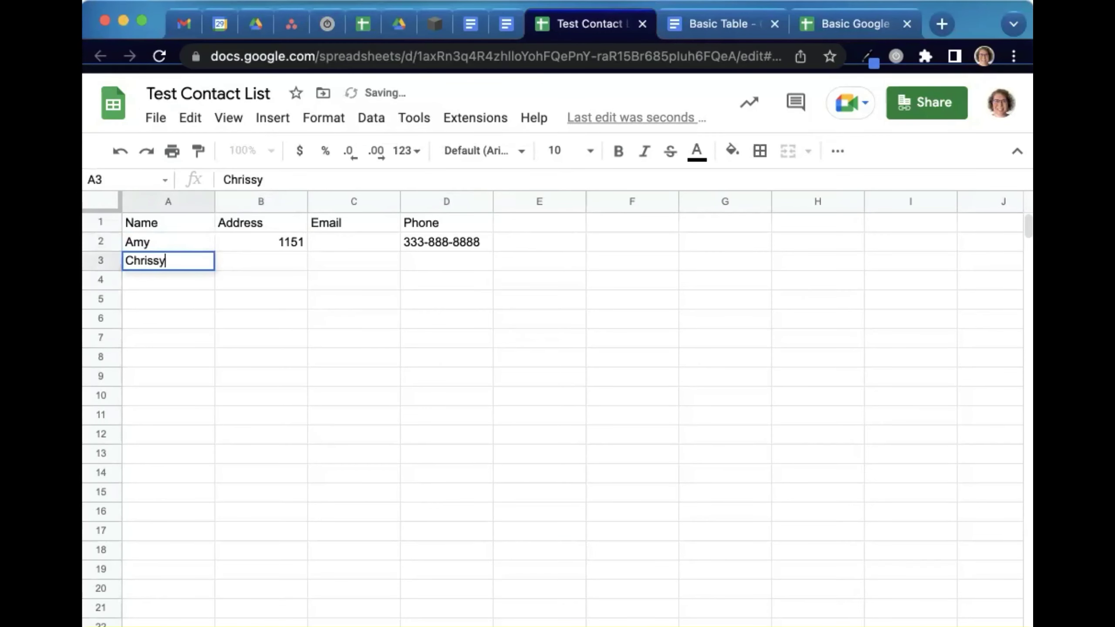
key(Return)
text(Jen)
key(Return)
text(Deb)
key(Return)
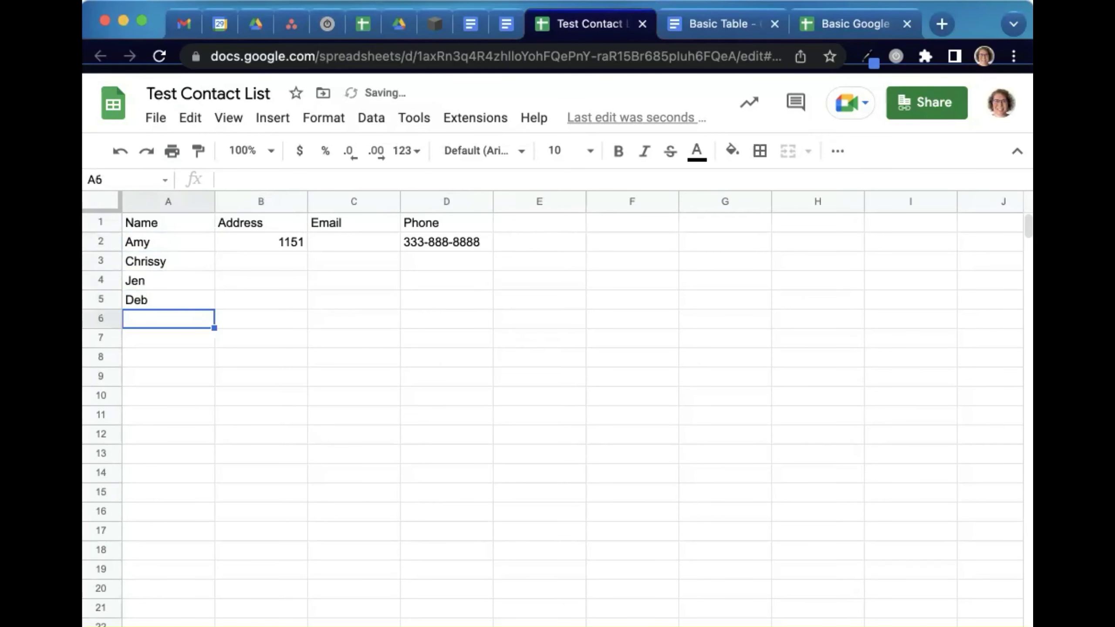
text(Kim)
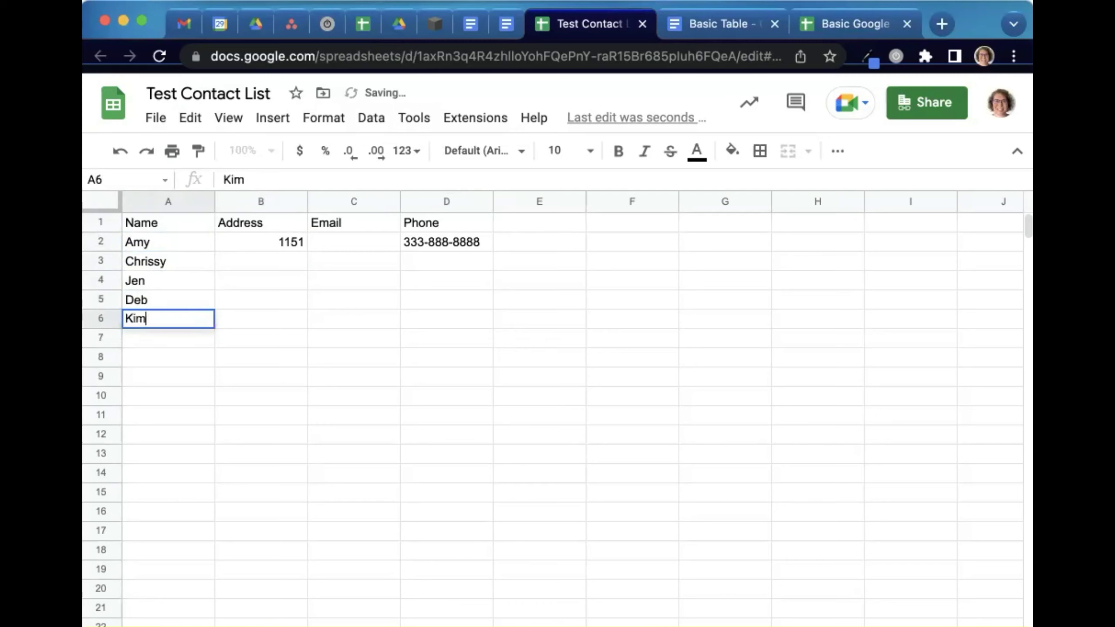
key(Return)
text(jill)
key(Return)
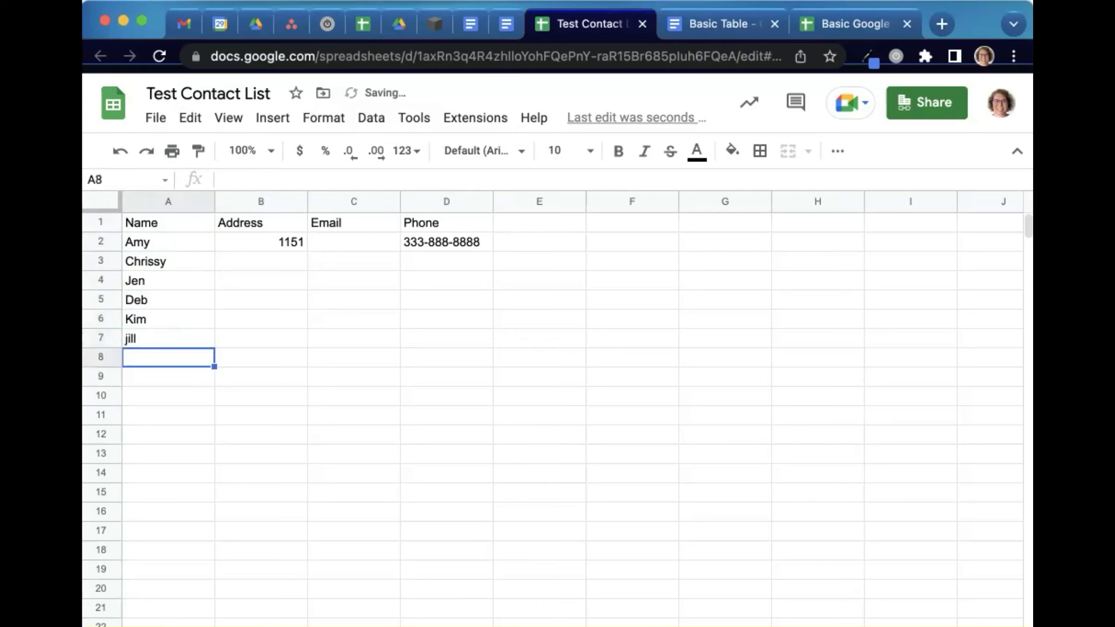
Correct A7 to the capitalised 'Jill', then dismiss the Data sort options without sorting
key(Up)
key(Return)
key(BackSpace)
key(BackSpace)
key(BackSpace)
key(BackSpace)
text(Jill)
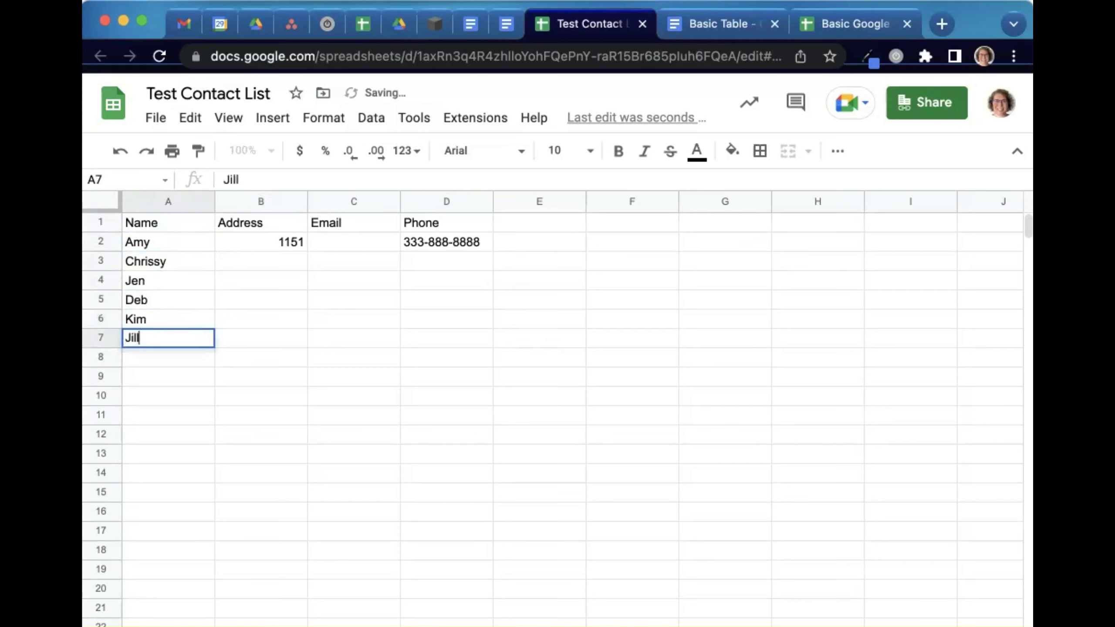
key(Return)
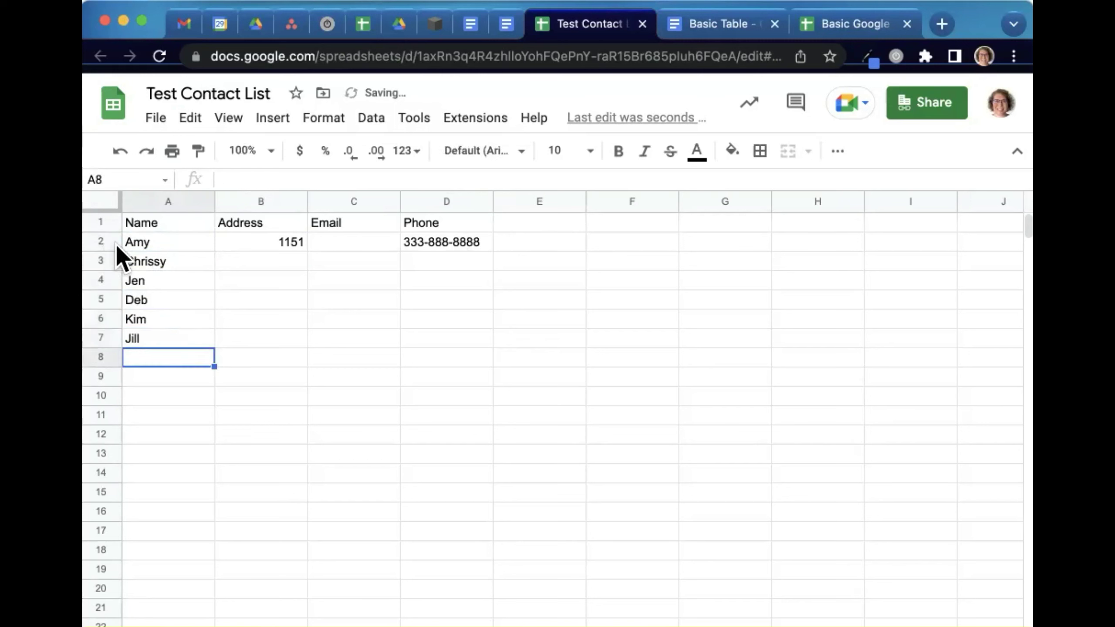
click(380, 125)
mouse_move(396, 153)
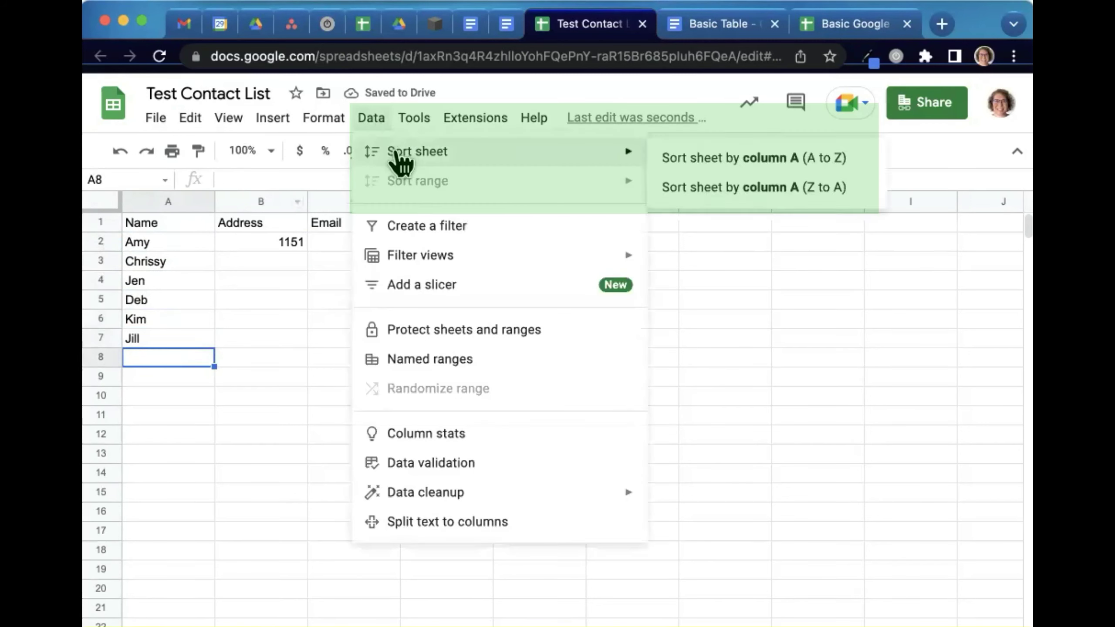
click(200, 320)
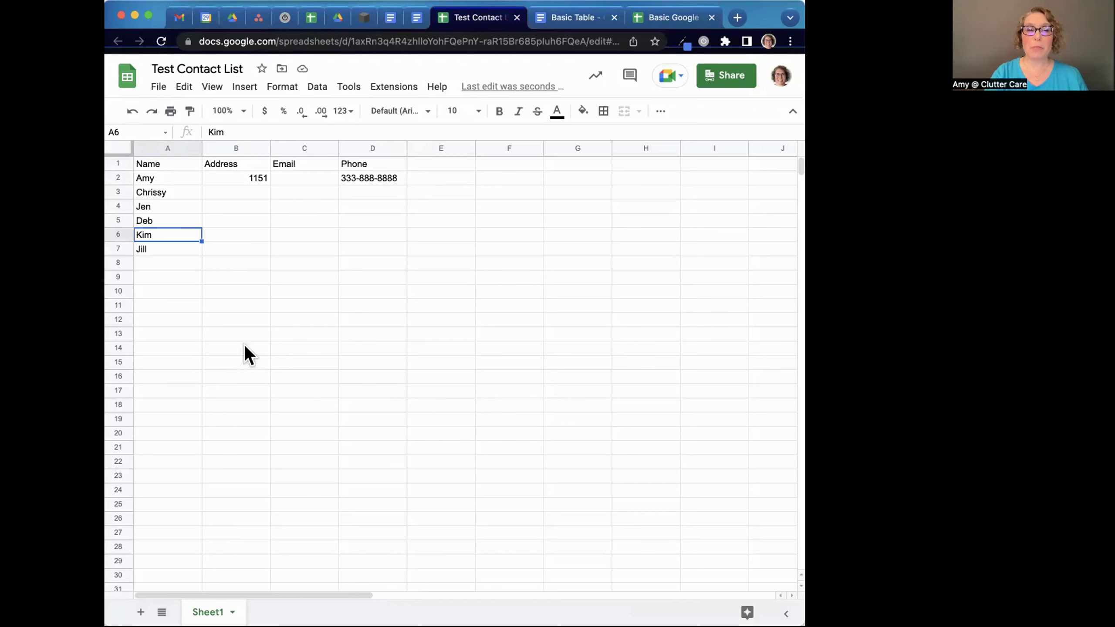
Add Sheet2 and put the heading 'Shirt Size' in cell A1
click(141, 612)
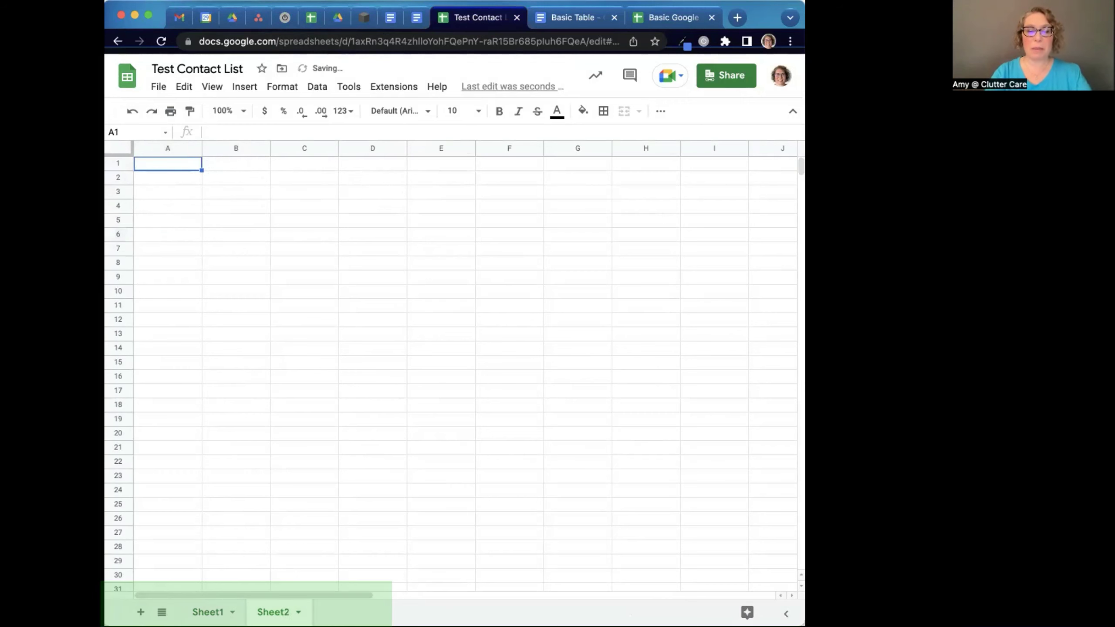
text(Size)
key(BackSpace)
key(BackSpace)
key(BackSpace)
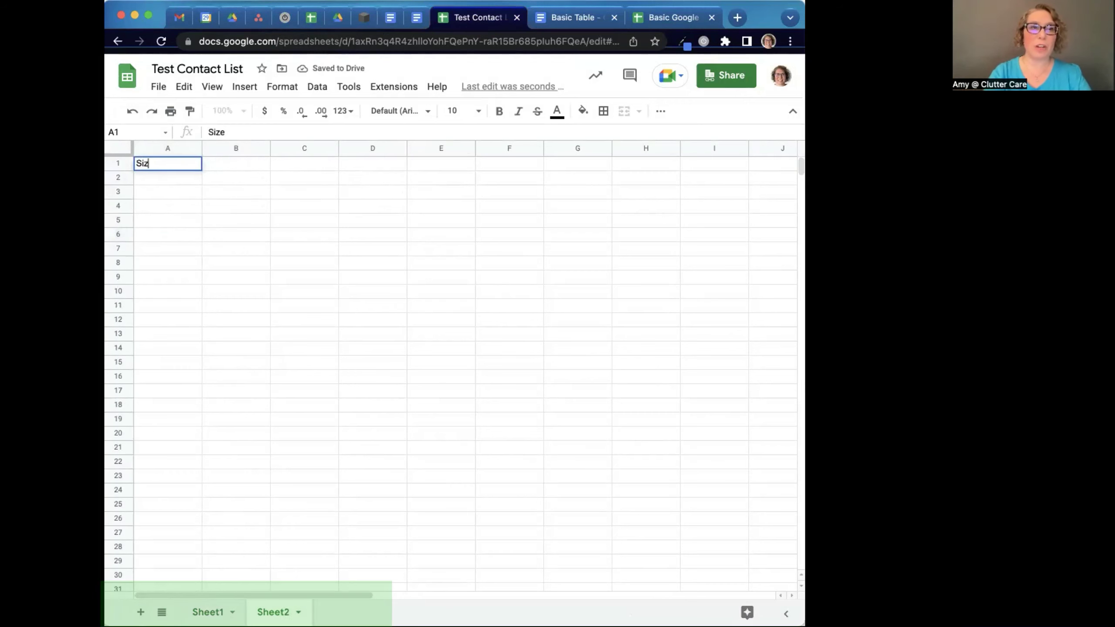
text(b)
key(BackSpace)
text(hirt Size)
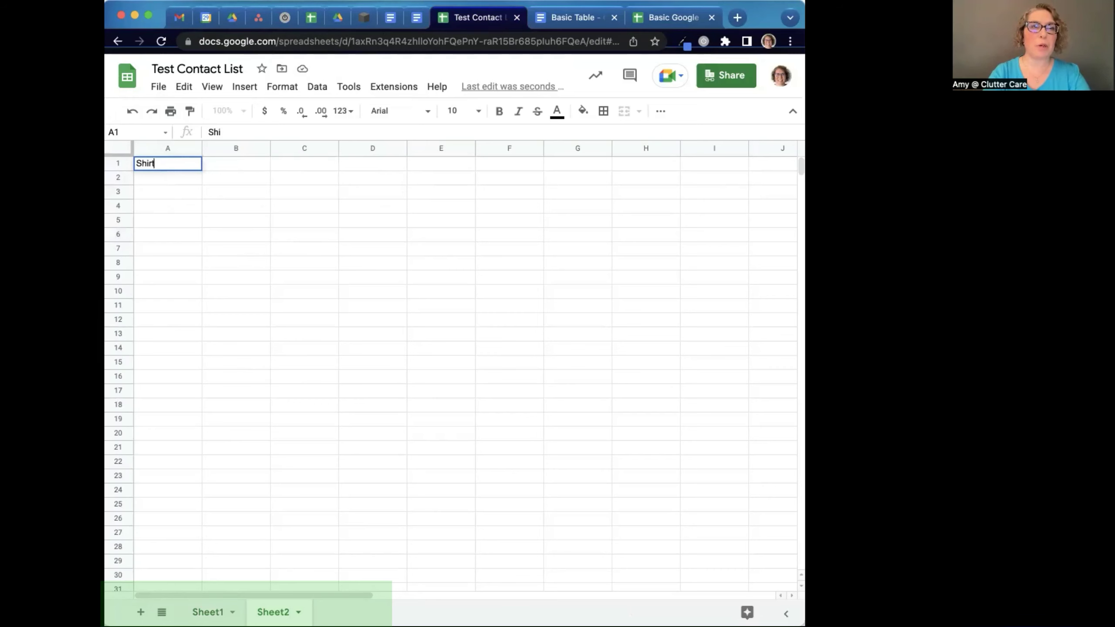
key(Tab)
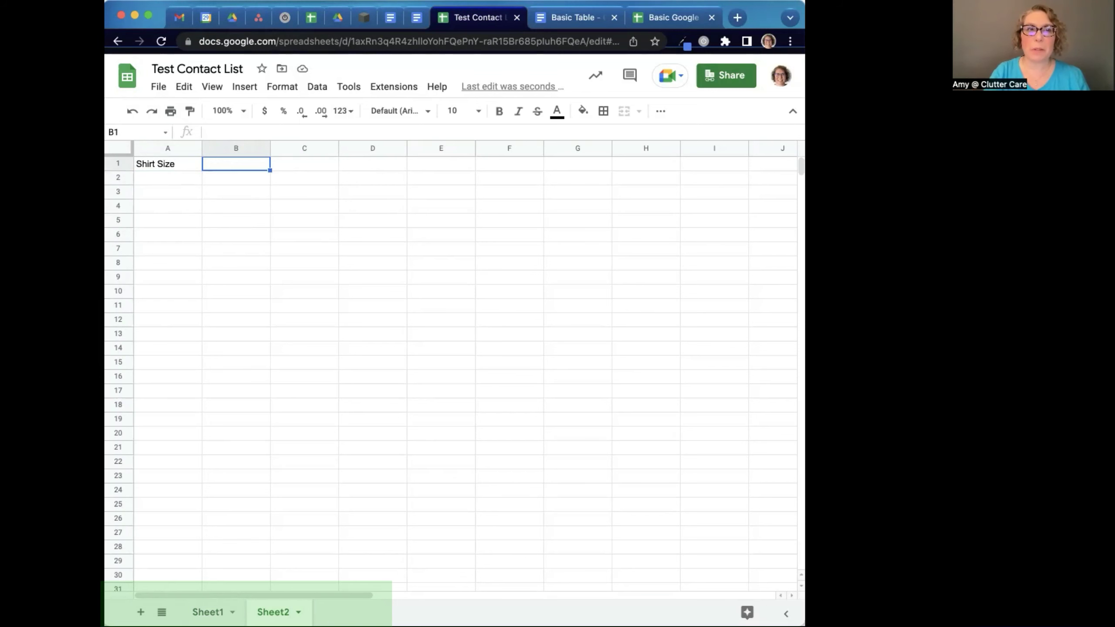
On Sheet1, practise selecting columns A–C, rows 2–4 and cell B2, then bold header row 1
click(208, 612)
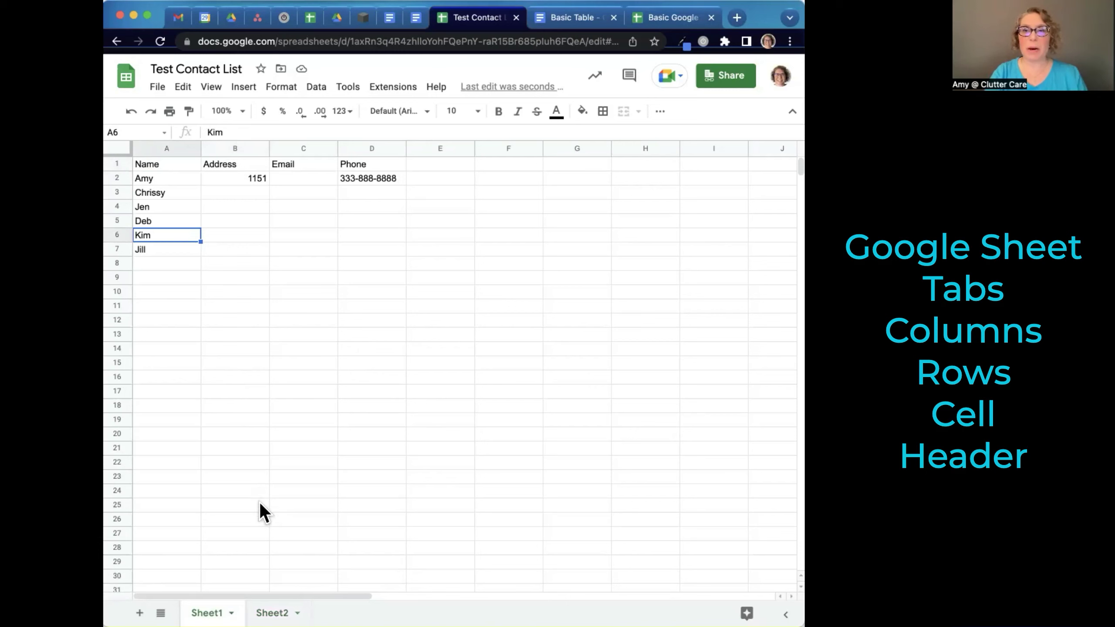
click(166, 149)
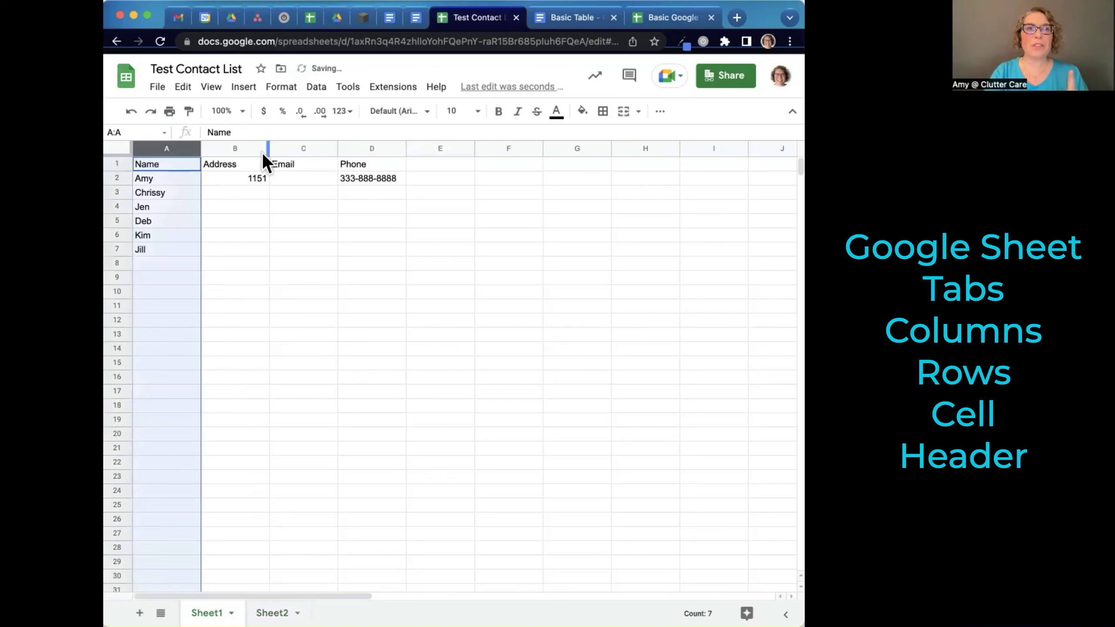
click(245, 147)
click(303, 149)
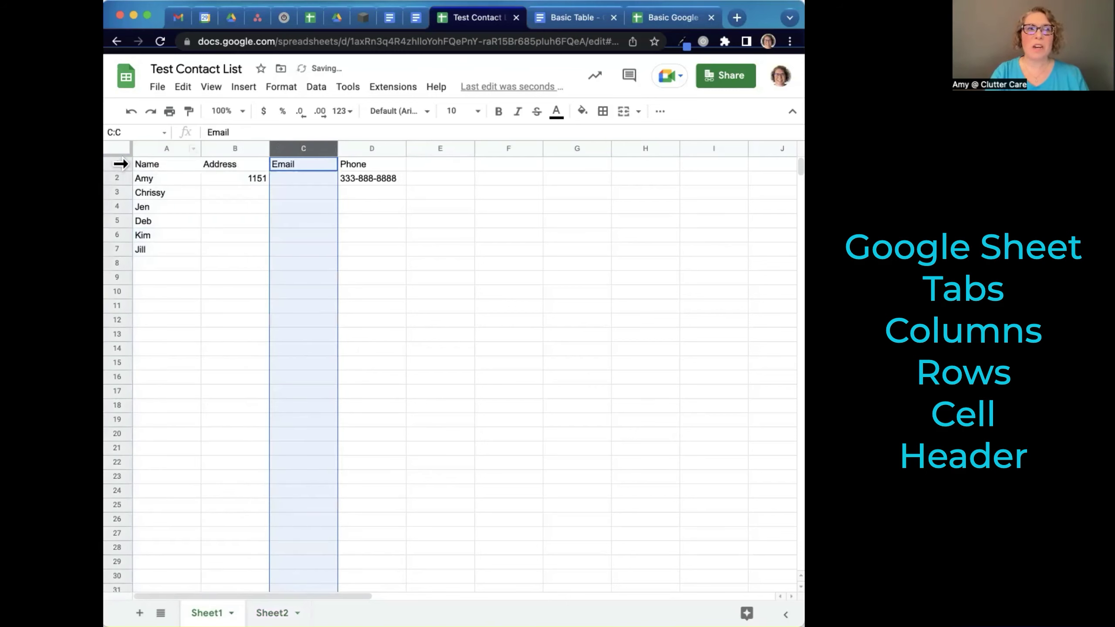
click(121, 175)
click(122, 194)
click(122, 206)
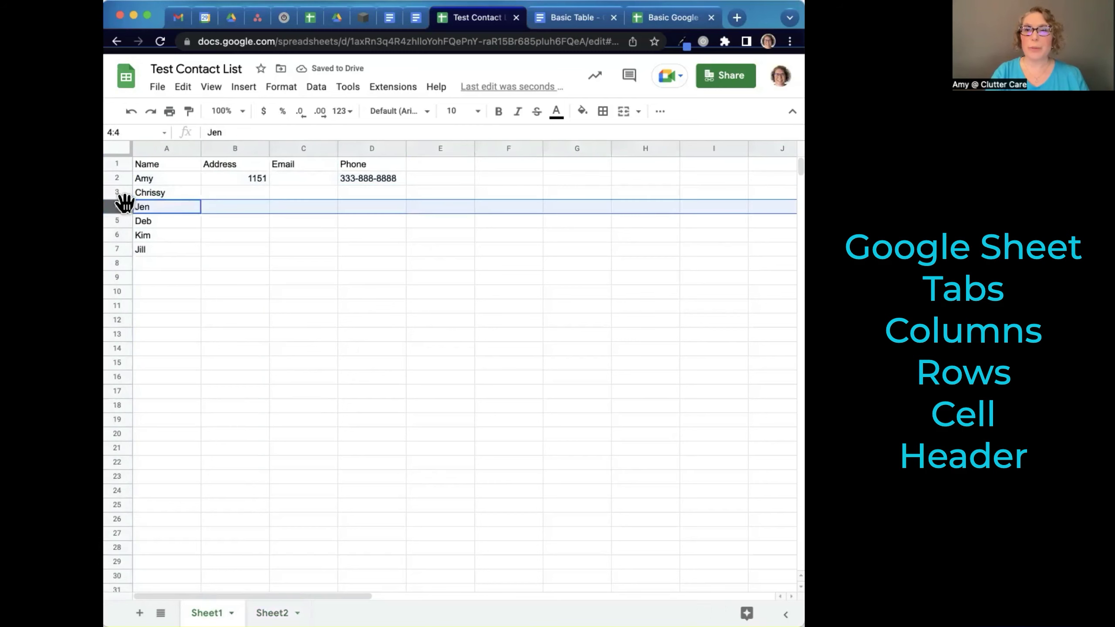
click(236, 183)
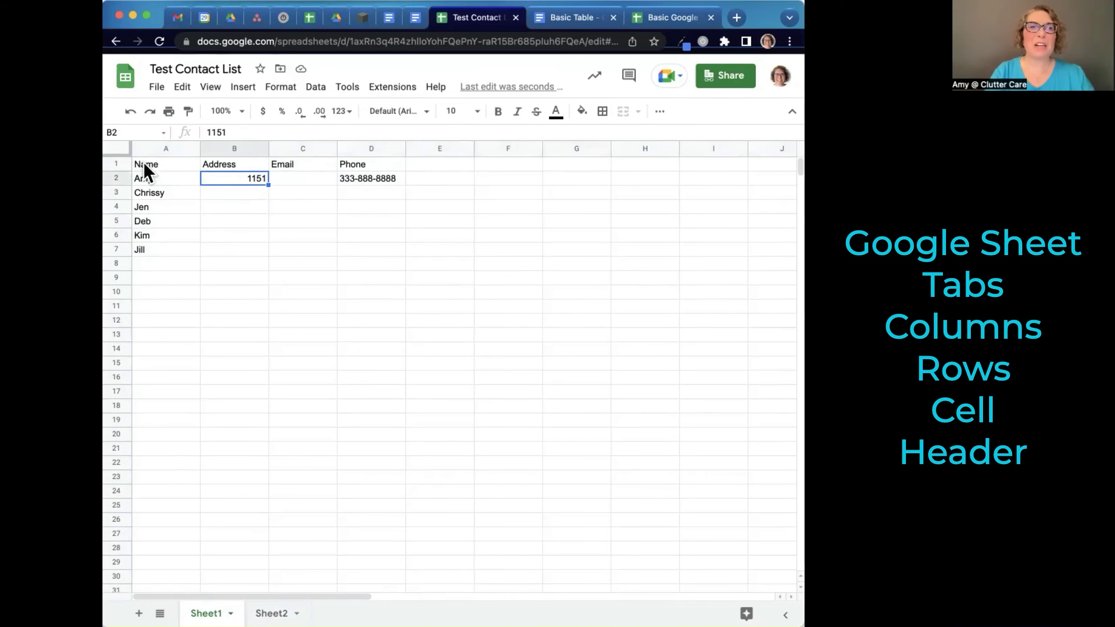
click(120, 166)
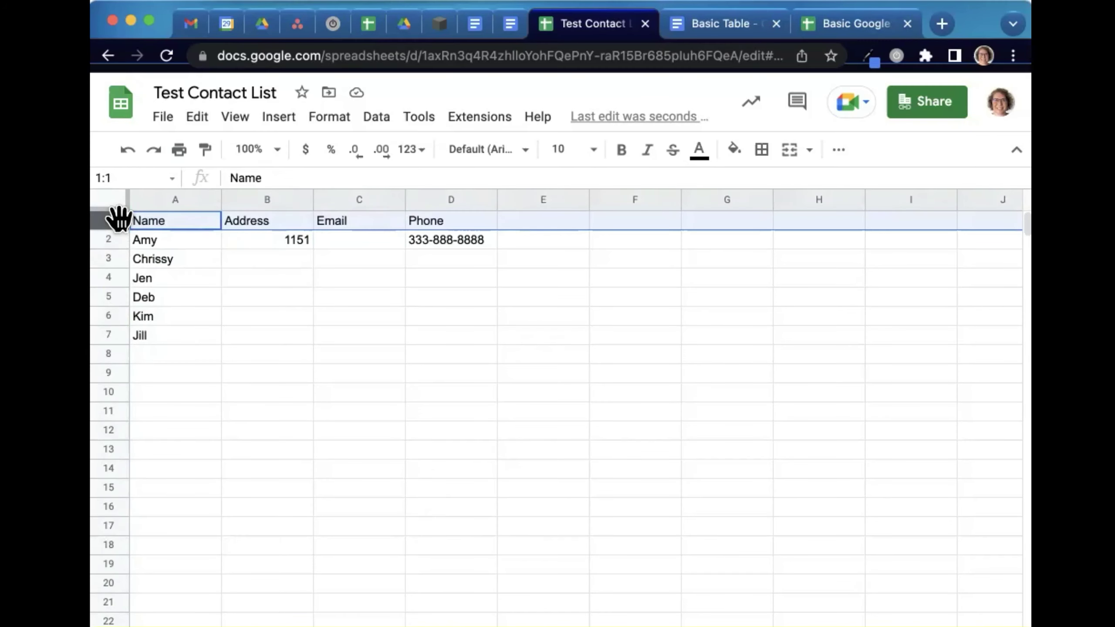
key(super+b)
Deselect the header row by clicking an empty cell to view the bold headers
click(322, 312)
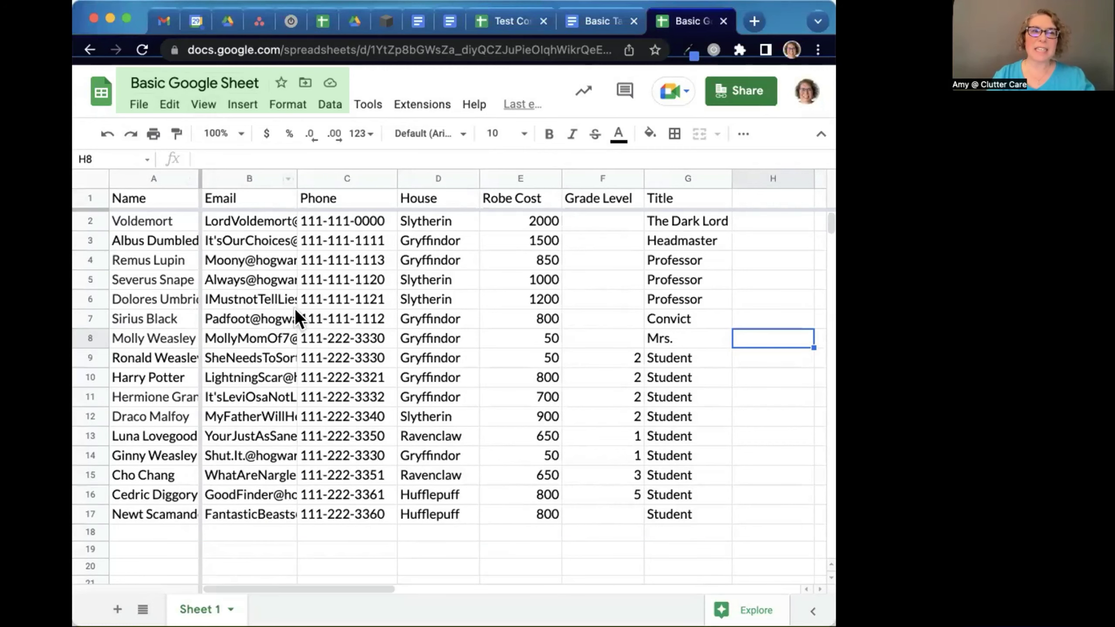
Rename the spreadsheet to 'Hogwarts Contact List'
click(162, 76)
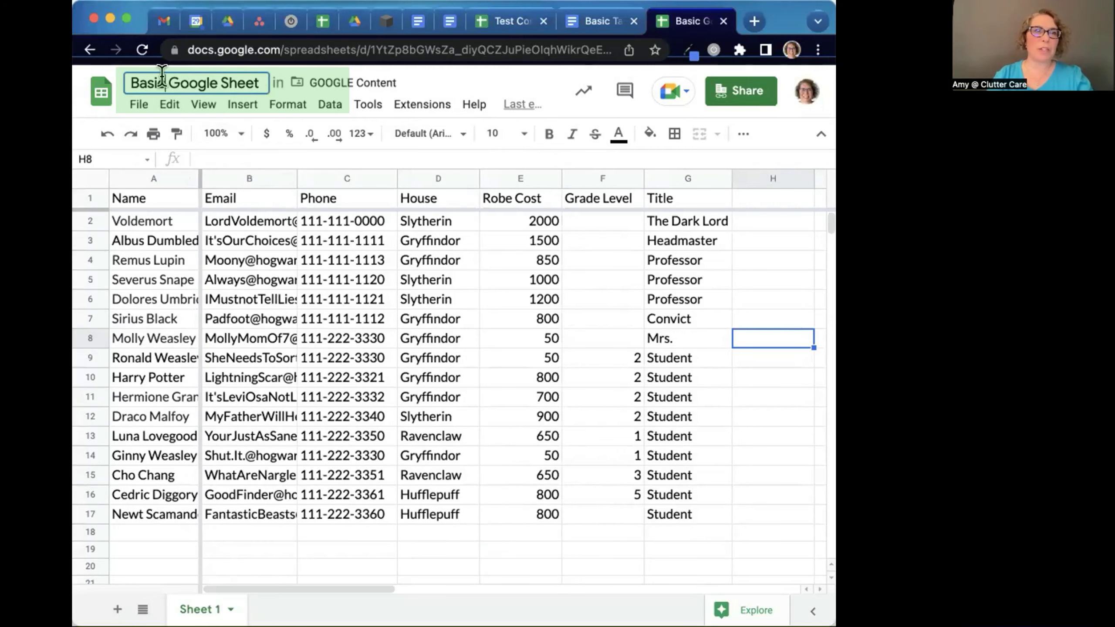
text(Hogwart)
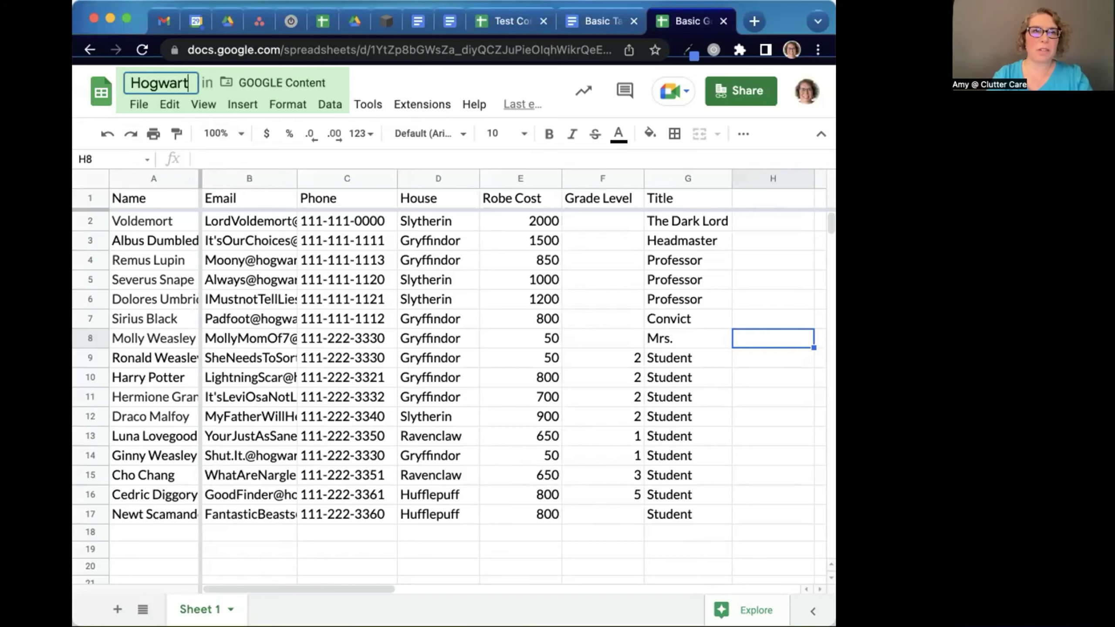
text(s Contact List)
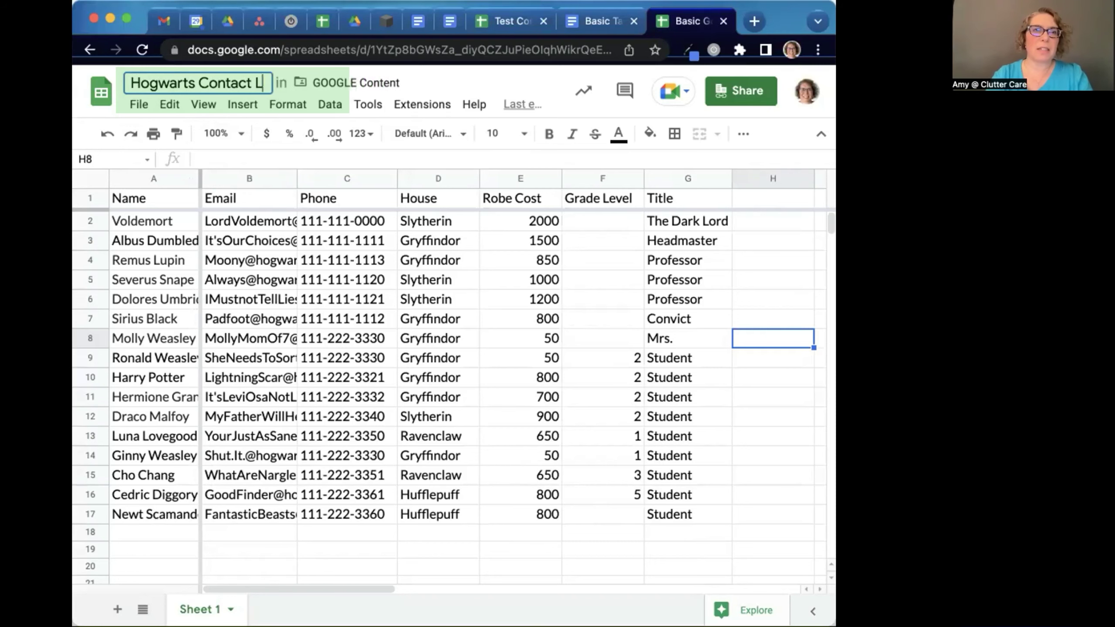
click(230, 346)
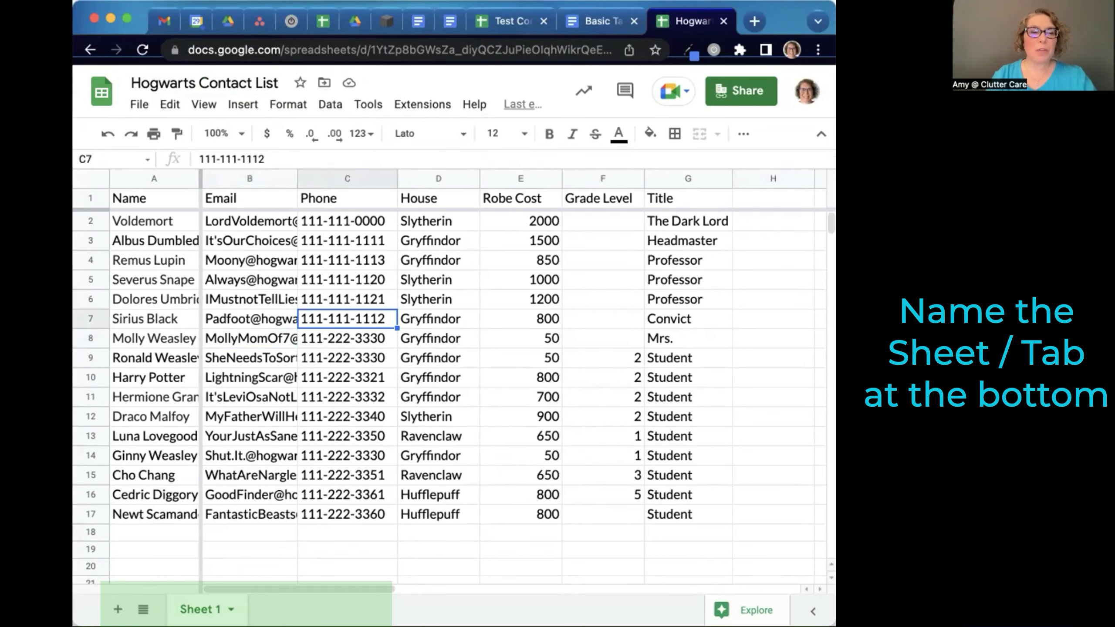
Rename the Sheet 1 tab to 'Hogwarts Contacts'
double_click(199, 609)
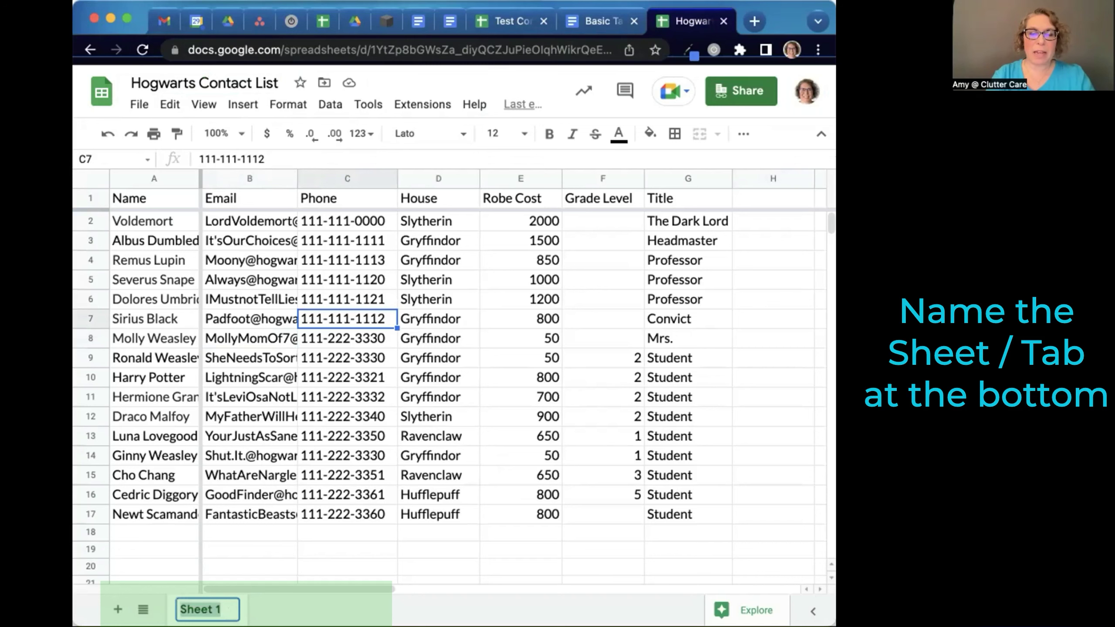
text(Hogwarts )
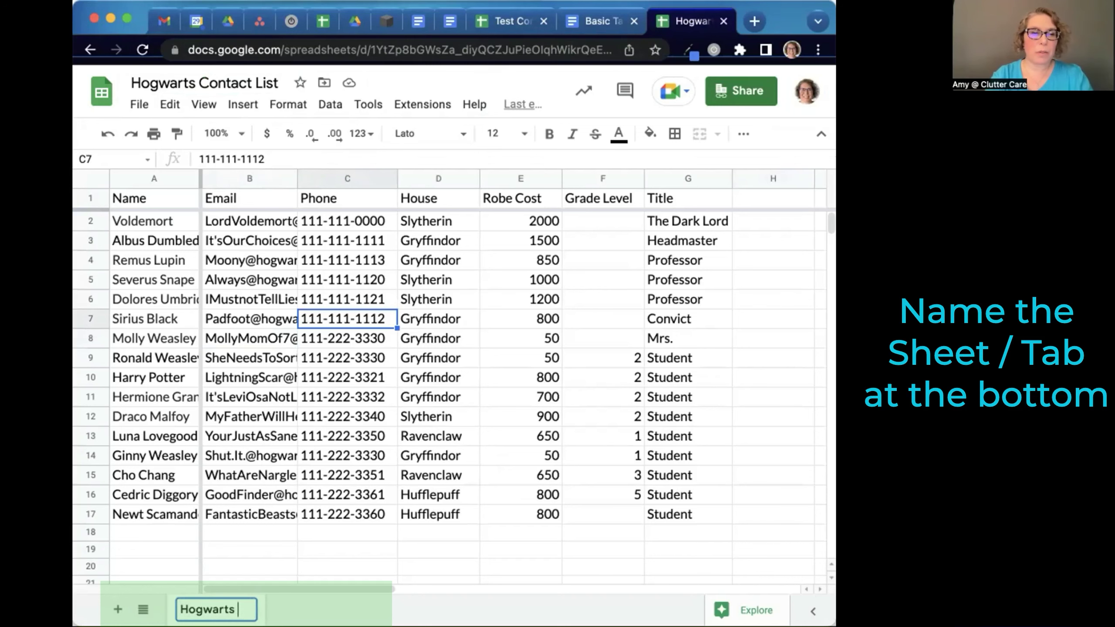
text(Contacts)
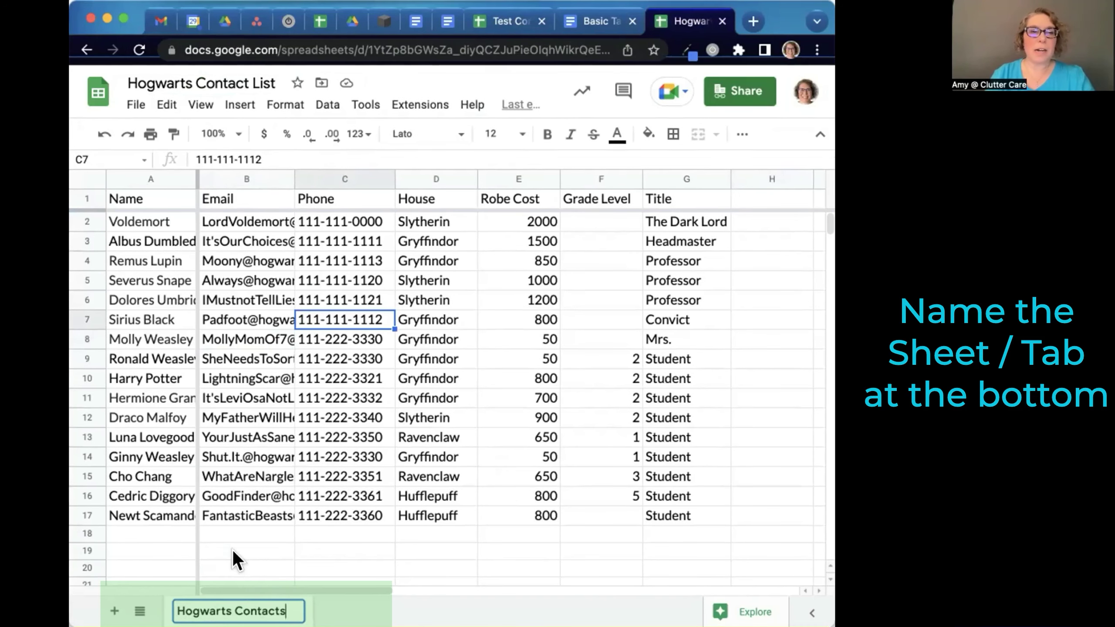
click(233, 551)
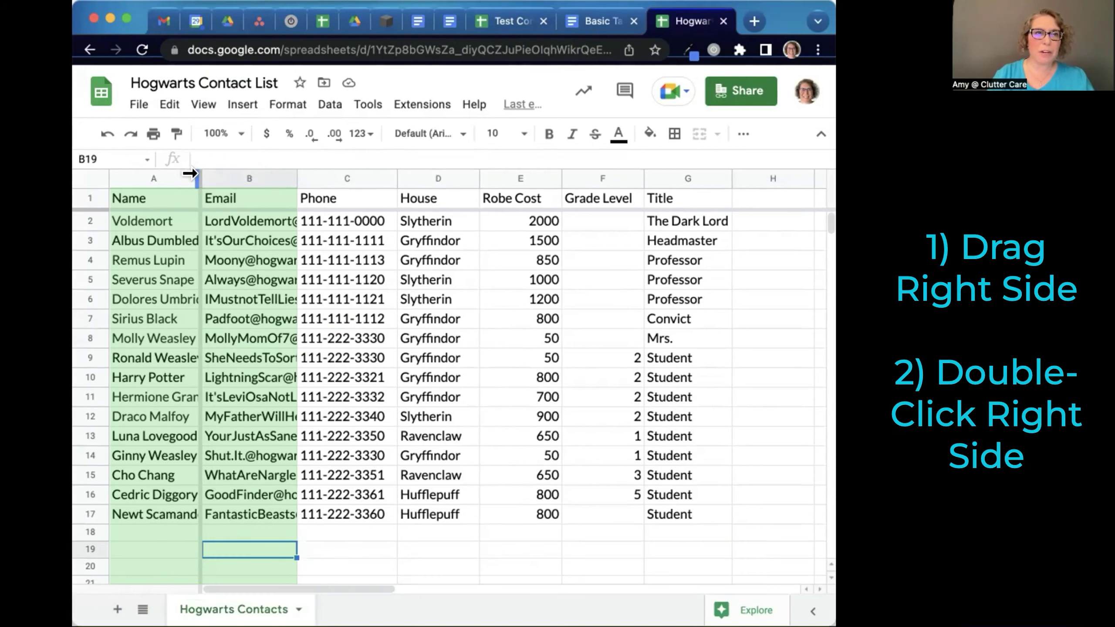
Widen column A for full names and auto-fit the Email column to the longest address
mouse_move(190, 173)
mouse_down()
mouse_move(241, 174)
mouse_move(222, 181)
mouse_up()
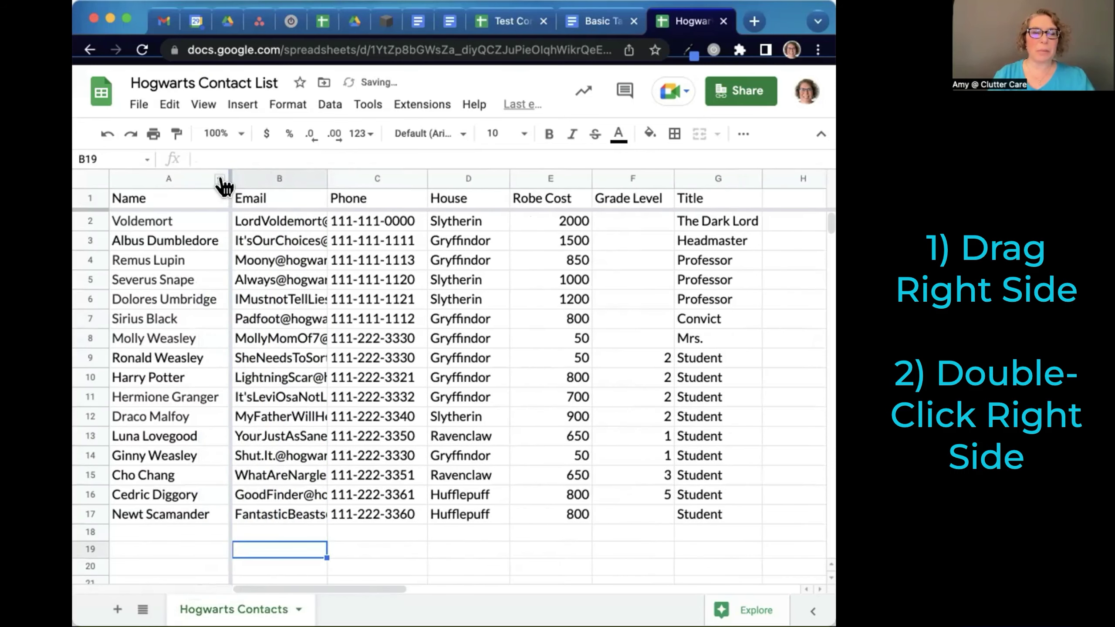
mouse_move(292, 454)
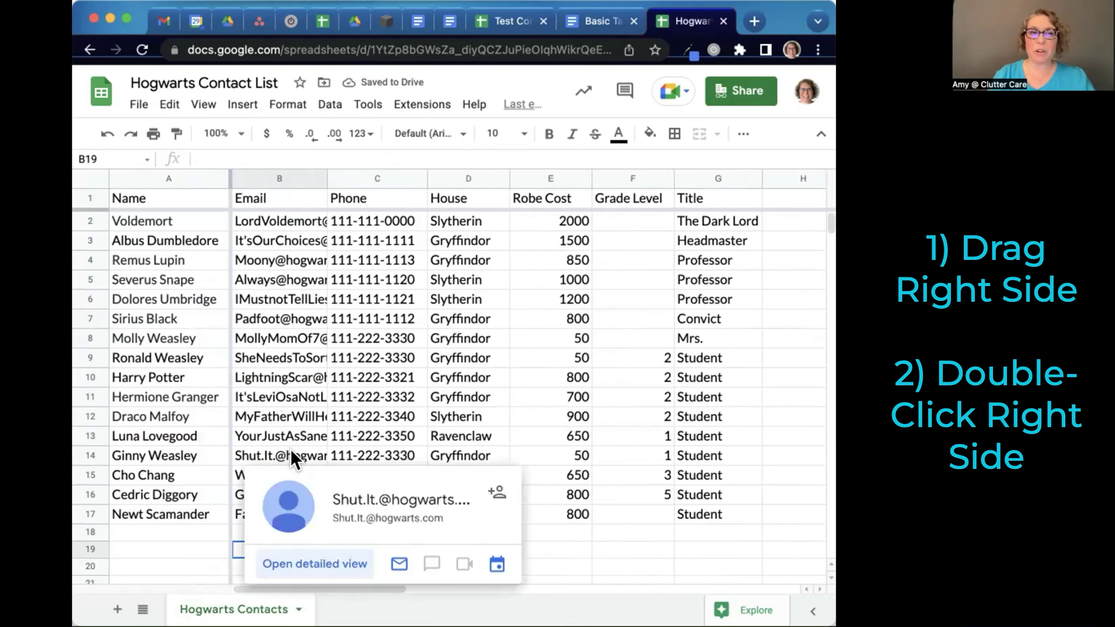
double_click(325, 179)
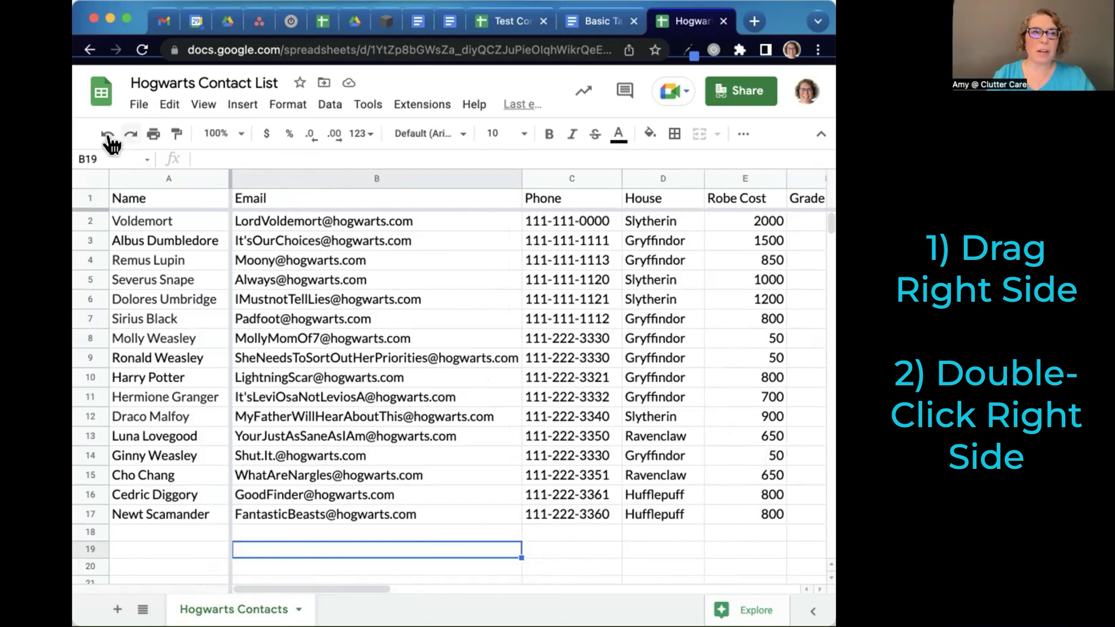
click(101, 137)
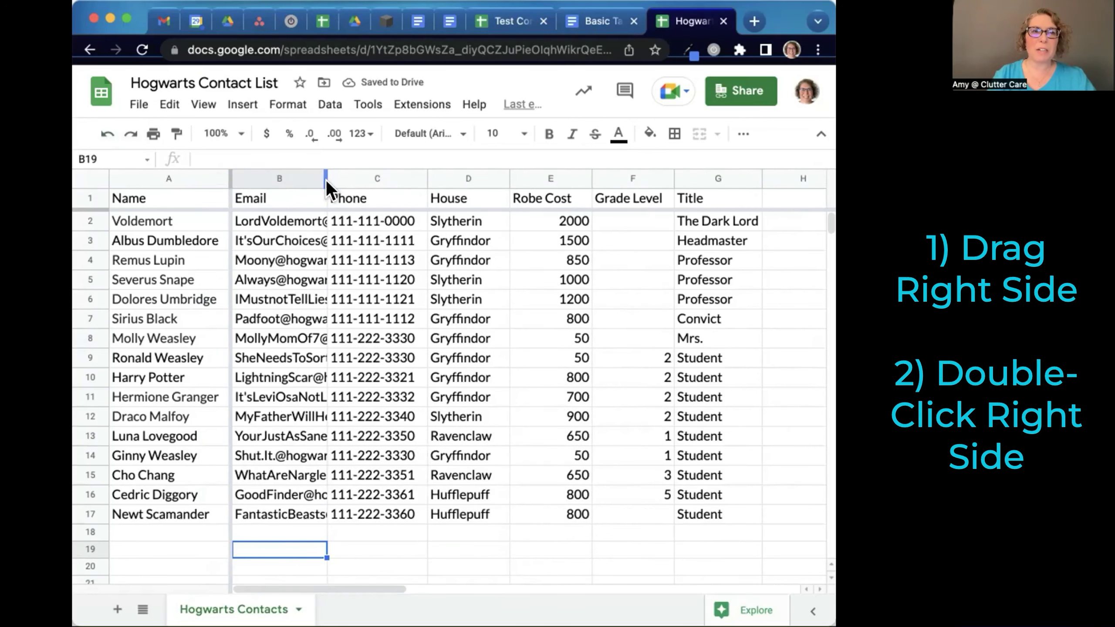
double_click(326, 180)
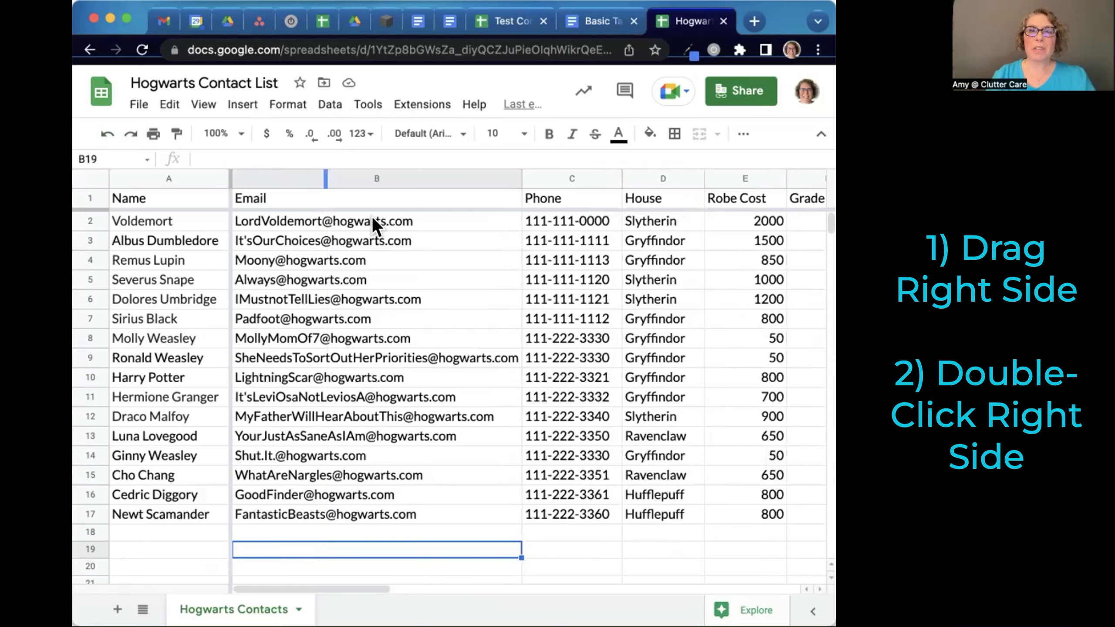
scroll(631, 441, right, 5)
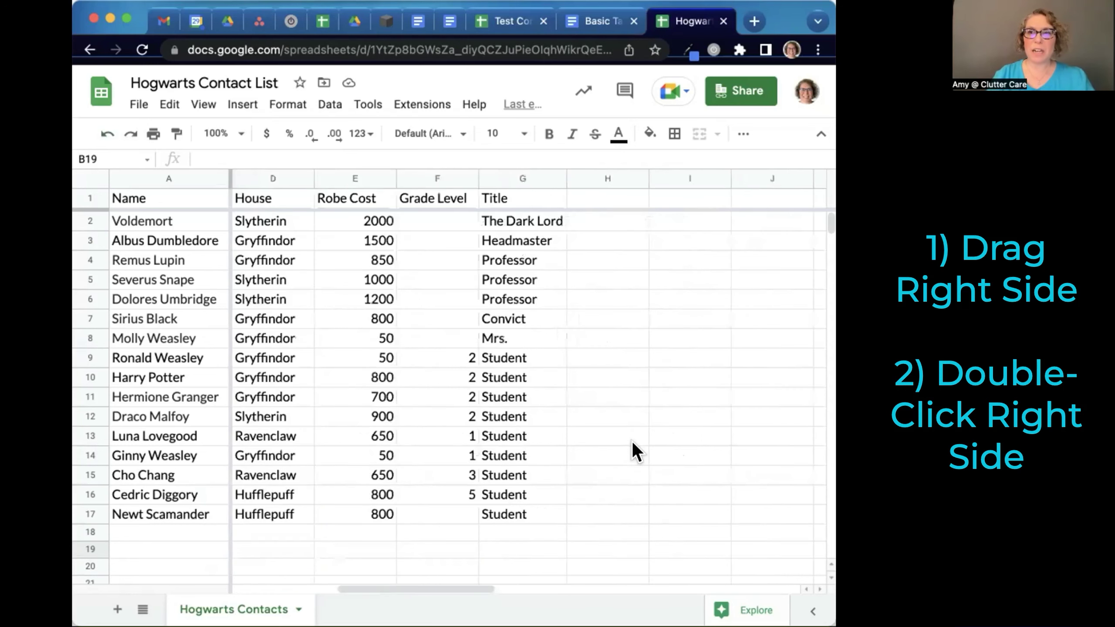
scroll(632, 441, left, 5)
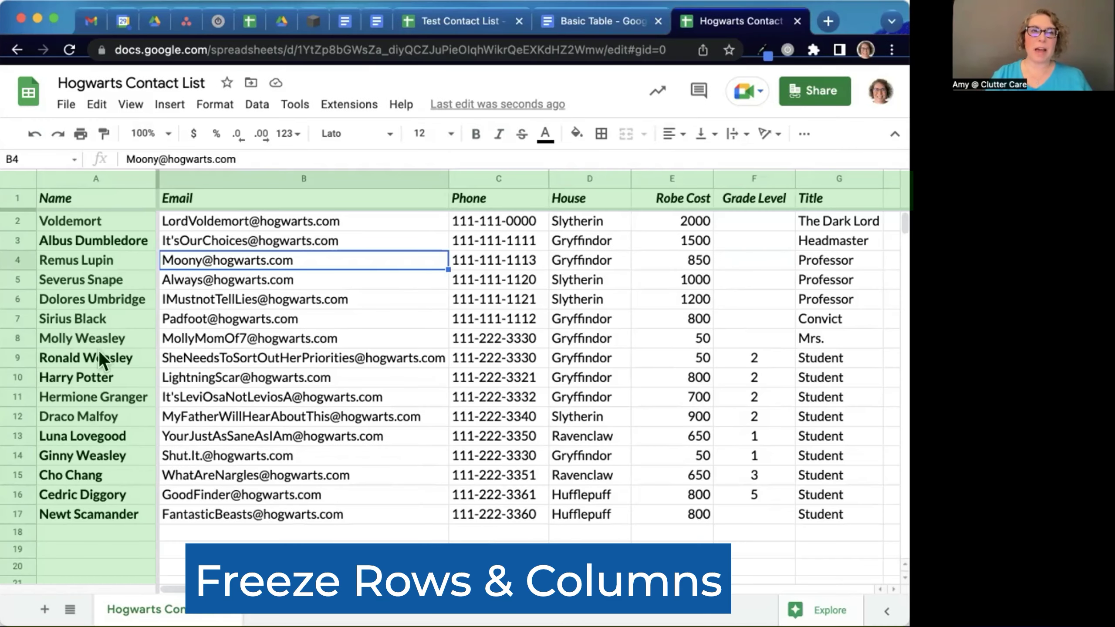
Freeze header row 1, then scroll down and sideways to check the frozen row and Name column
mouse_move(20, 210)
mouse_down()
mouse_move(19, 195)
mouse_move(21, 207)
mouse_up()
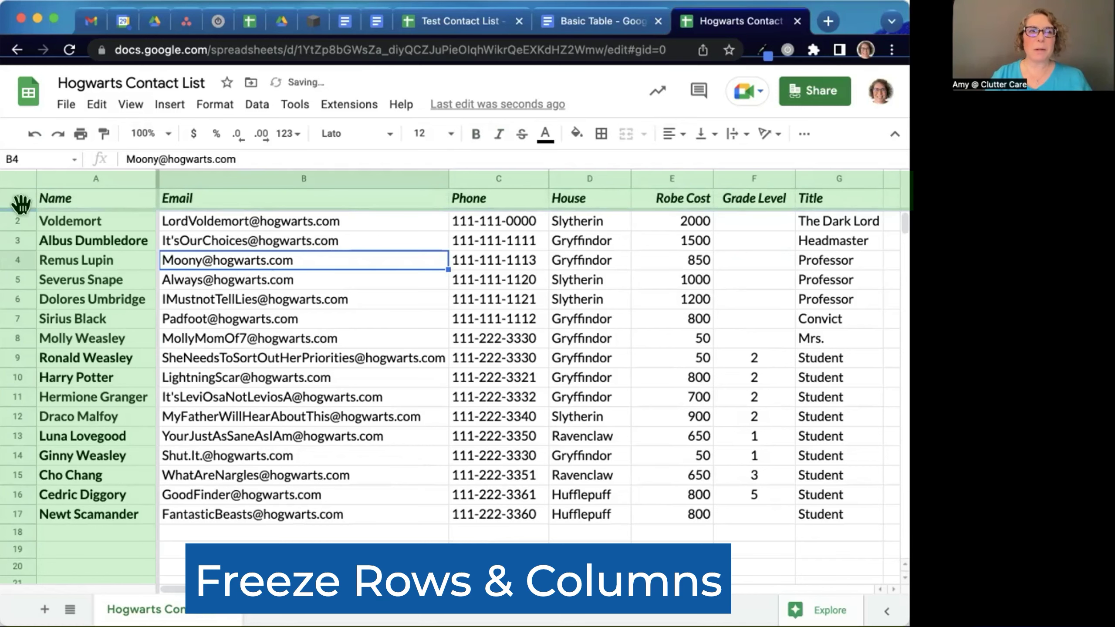
scroll(365, 331, down, 6)
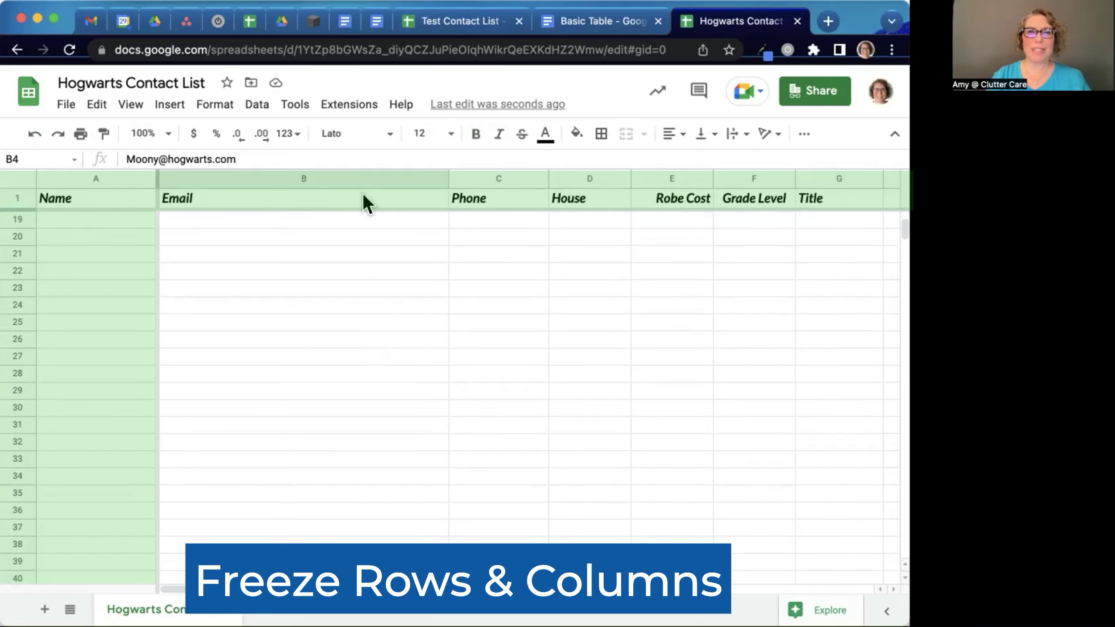
scroll(227, 252, up, 6)
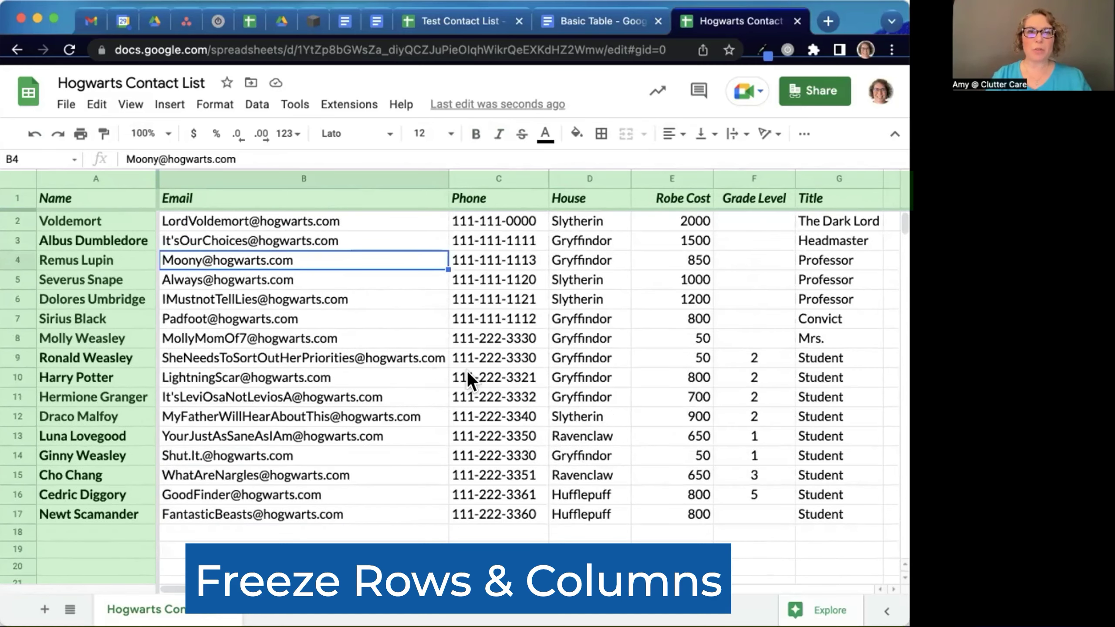
scroll(467, 371, right, 3)
scroll(467, 371, right, 3)
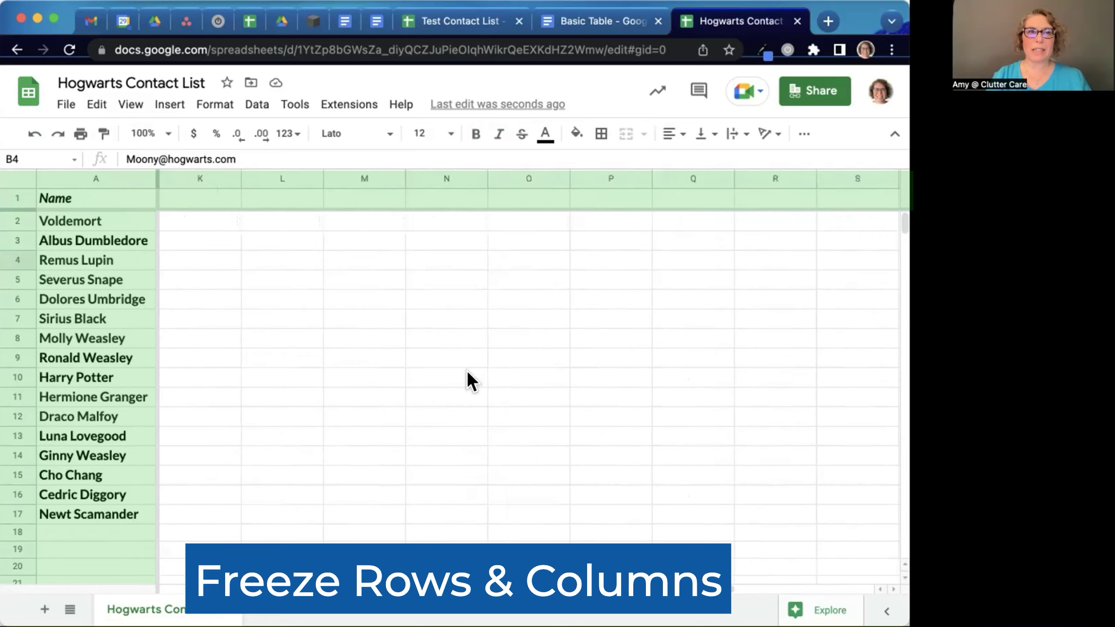
scroll(467, 371, left, 10)
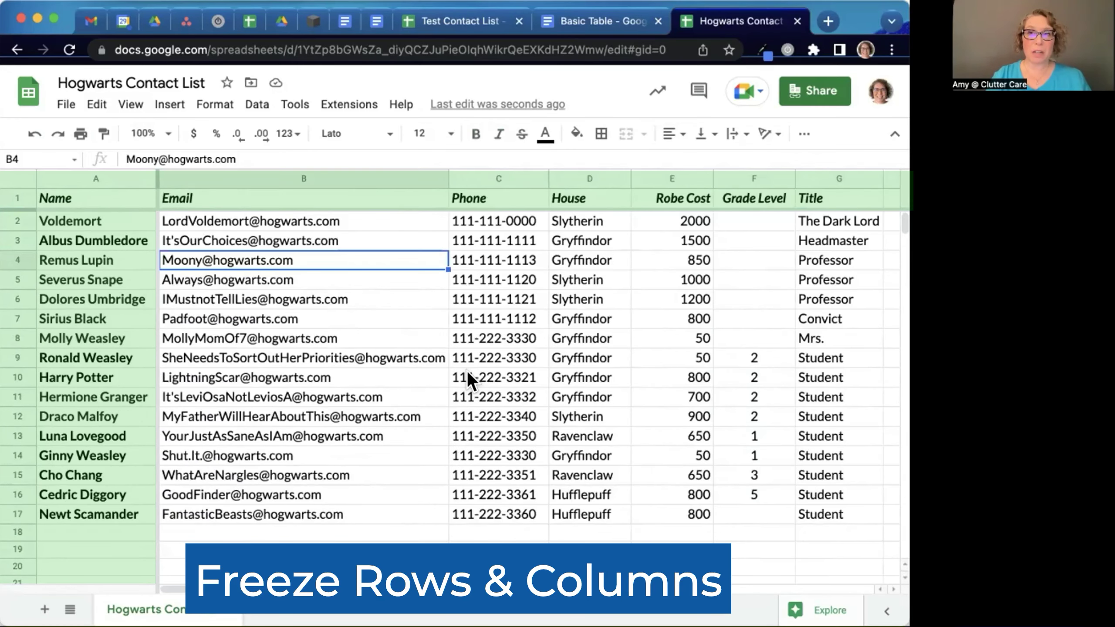
scroll(466, 371, right, 3)
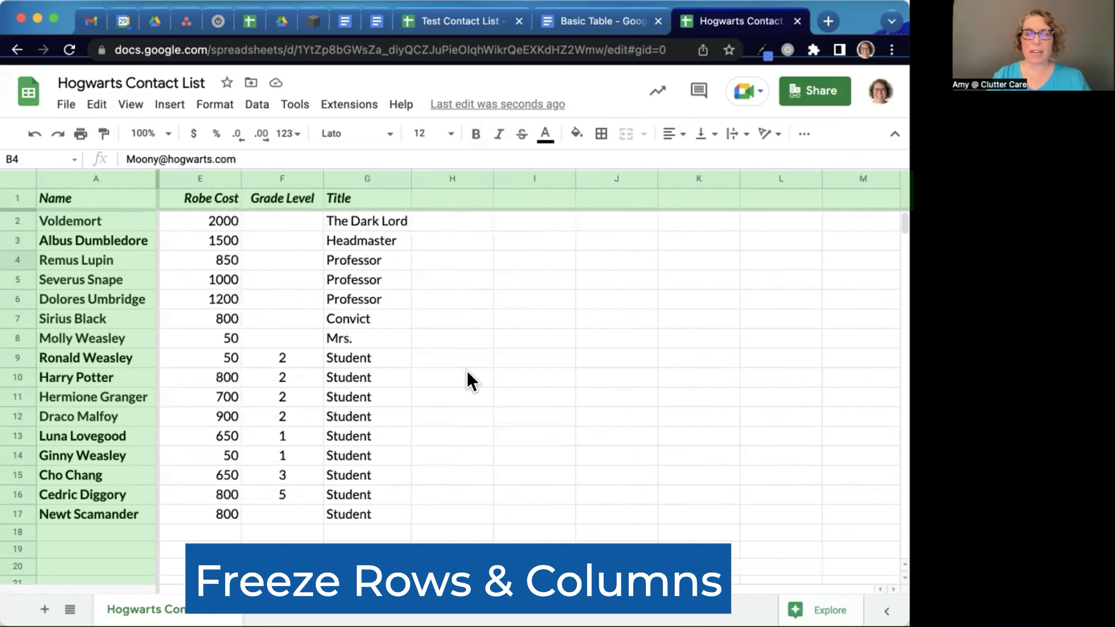
scroll(467, 371, left, 3)
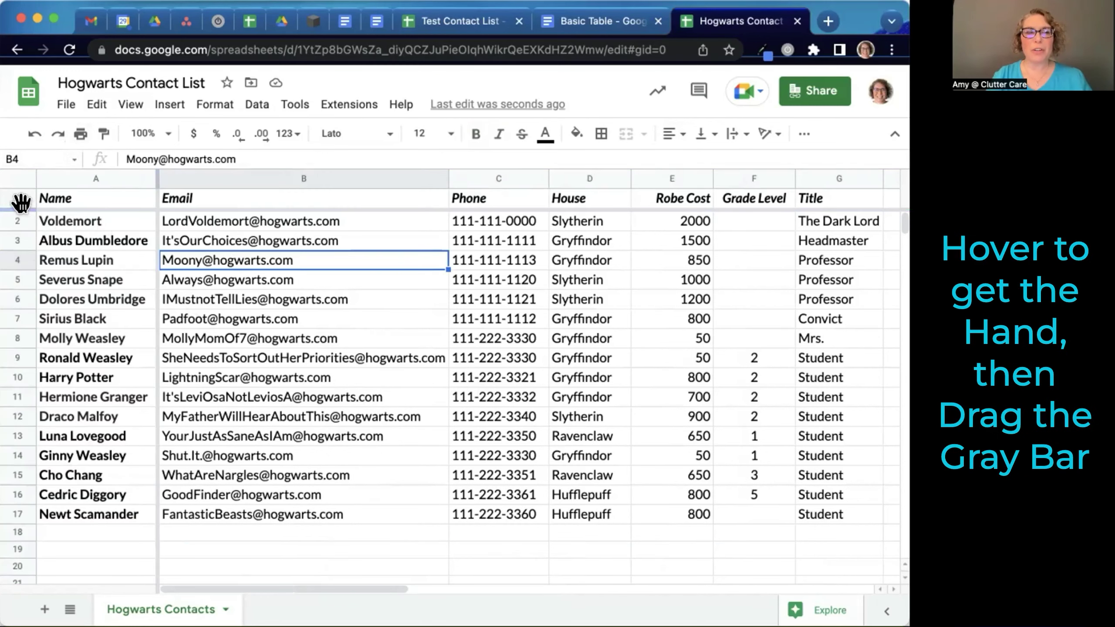
Drag the row and column freeze bars back to unfreeze row 1 and the Name column
drag(20, 202, 20, 185)
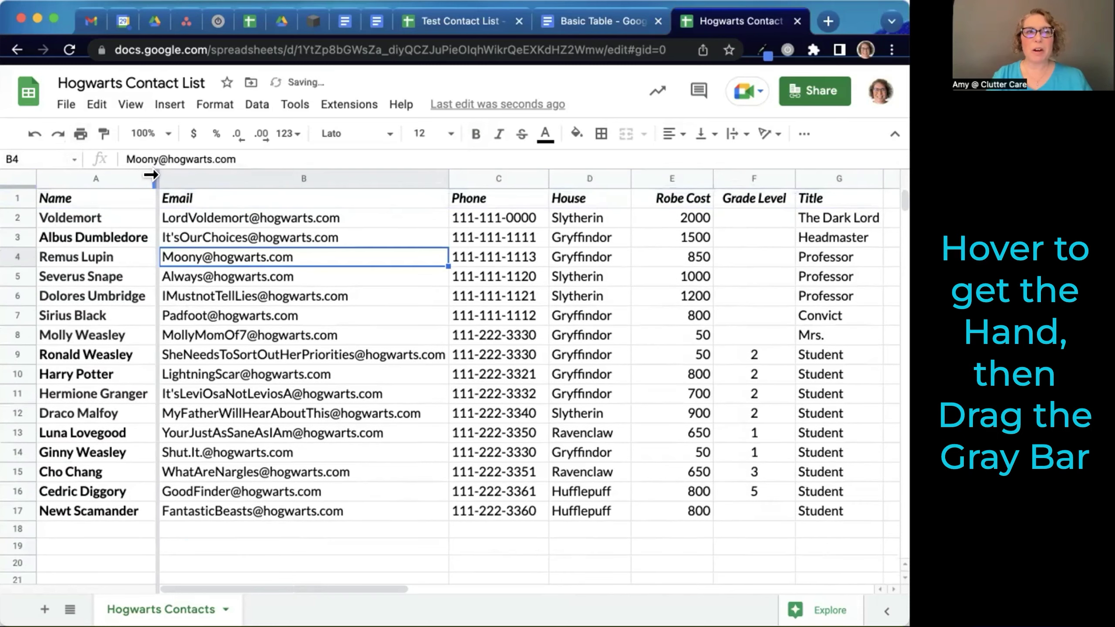
drag(155, 173, 27, 181)
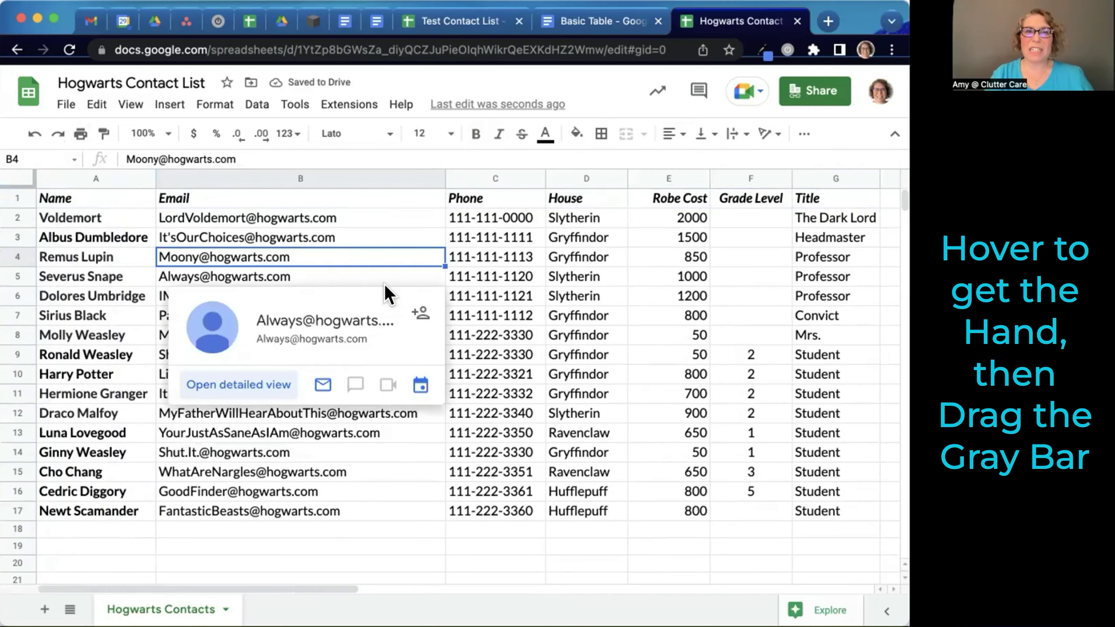
scroll(384, 284, down, 5)
scroll(384, 284, up, 5)
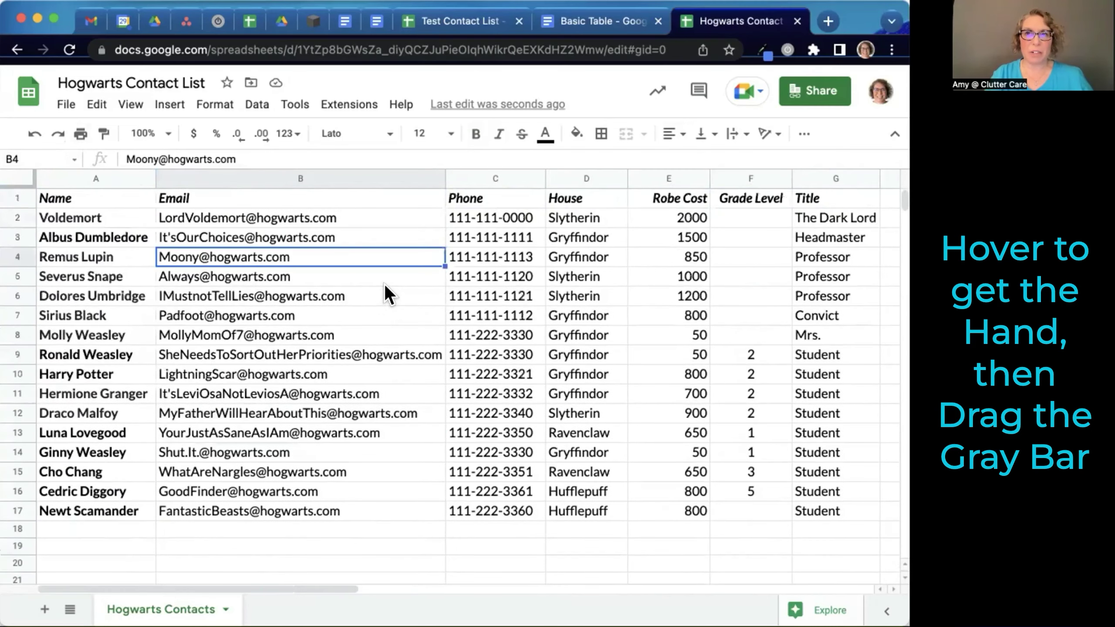
scroll(384, 284, right, 5)
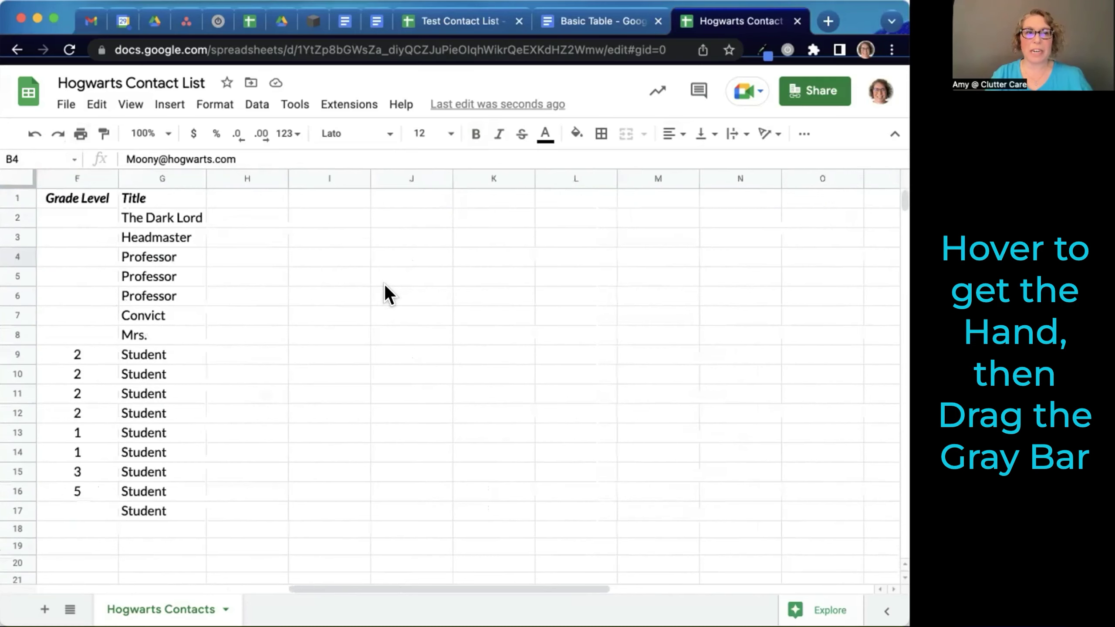
scroll(384, 284, left, 5)
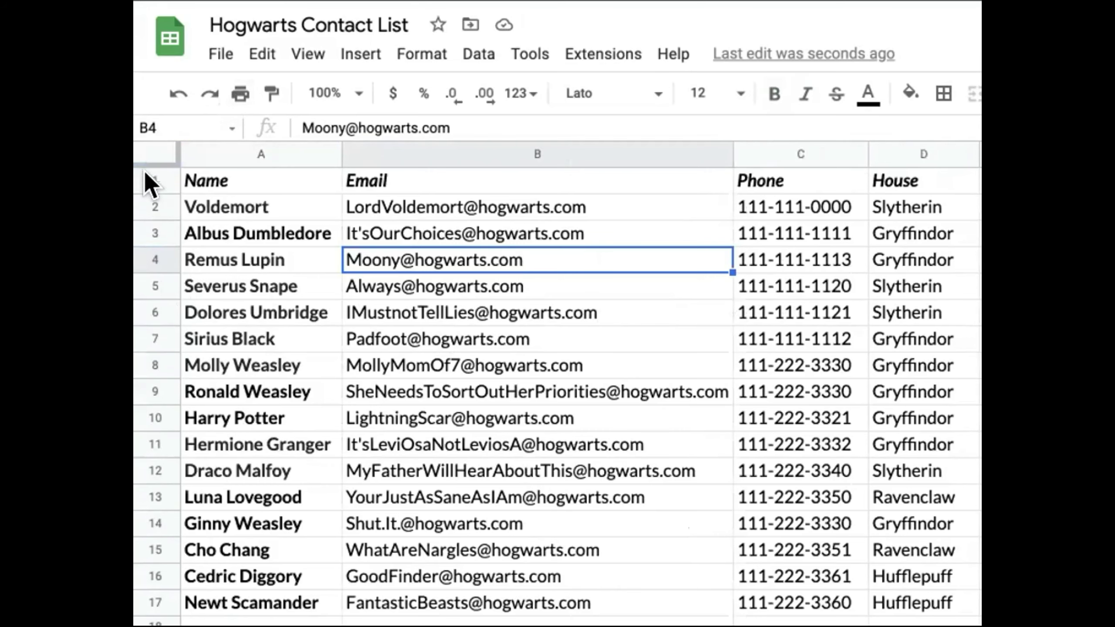
Freeze row 1 and the Name column, briefly extending the freeze through Email before reverting to Name
drag(159, 155, 145, 188)
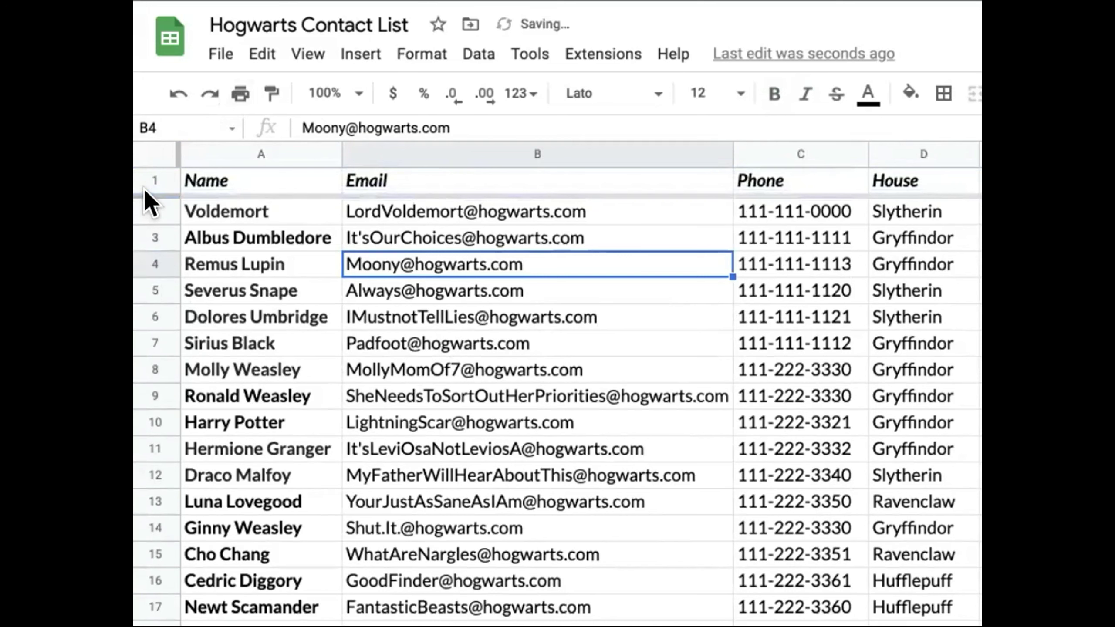
drag(171, 144, 310, 149)
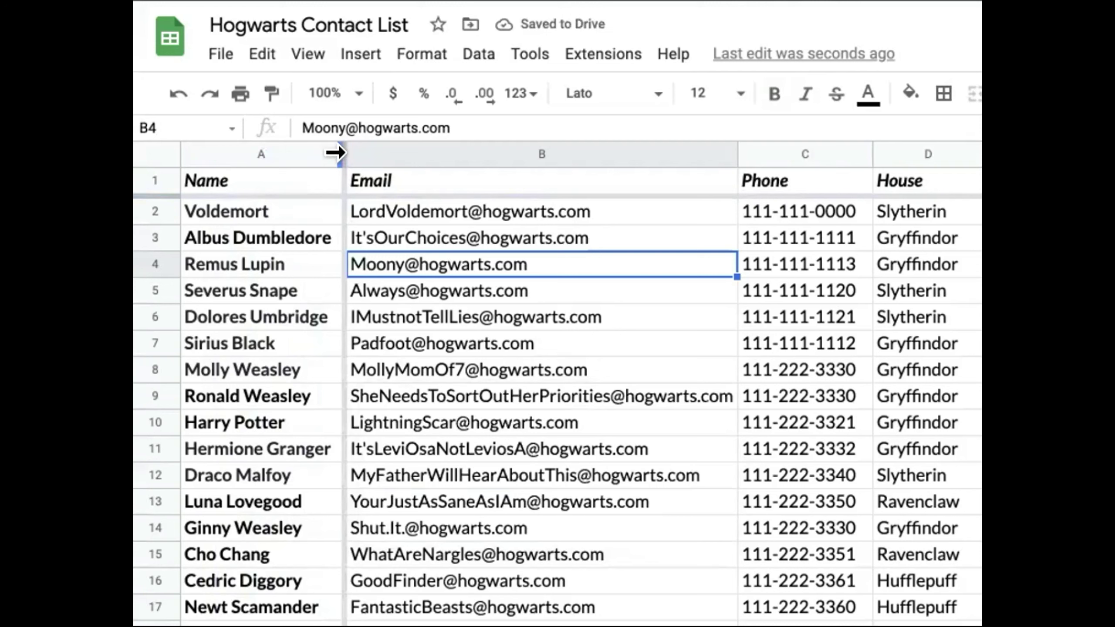
mouse_move(336, 152)
mouse_down()
mouse_move(676, 159)
mouse_move(742, 232)
mouse_up()
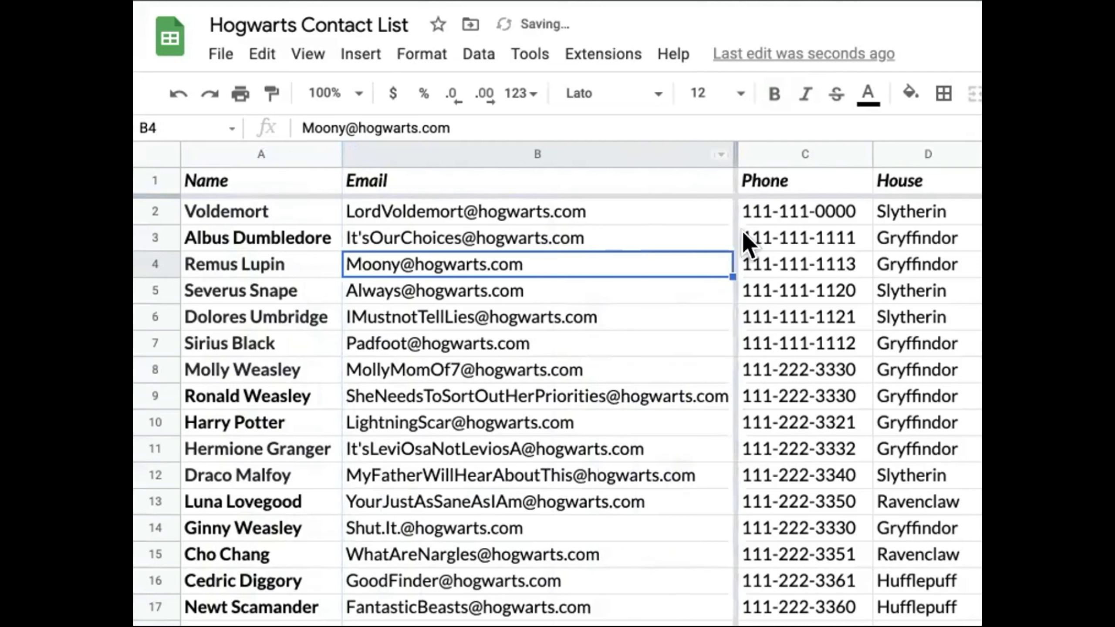
scroll(853, 393, right, 5)
right_click(856, 395)
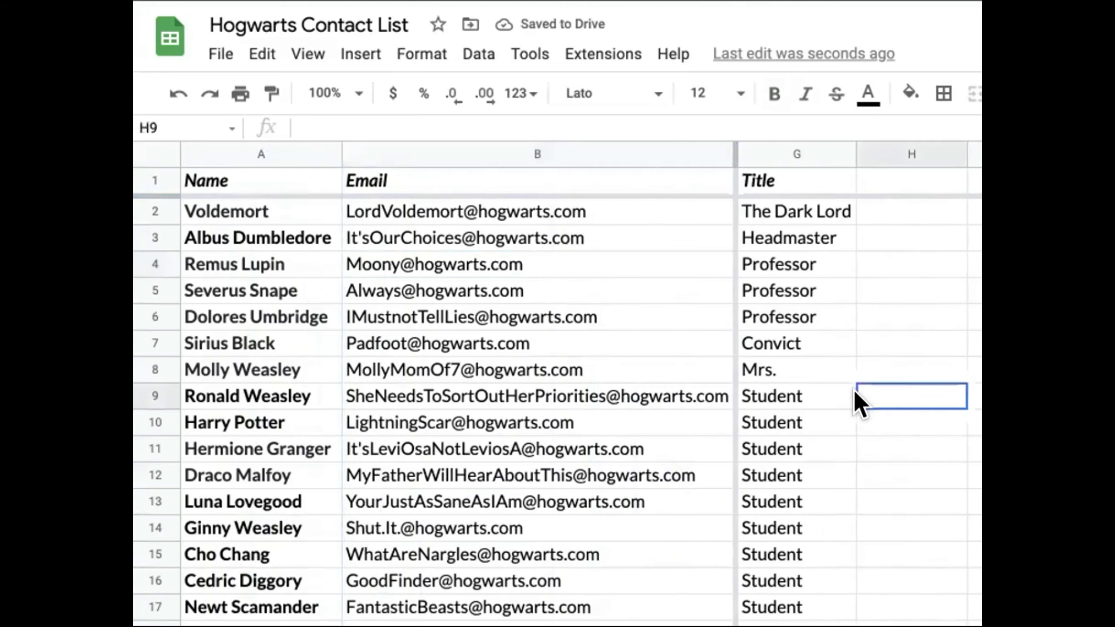
click(812, 369)
scroll(816, 379, left, 5)
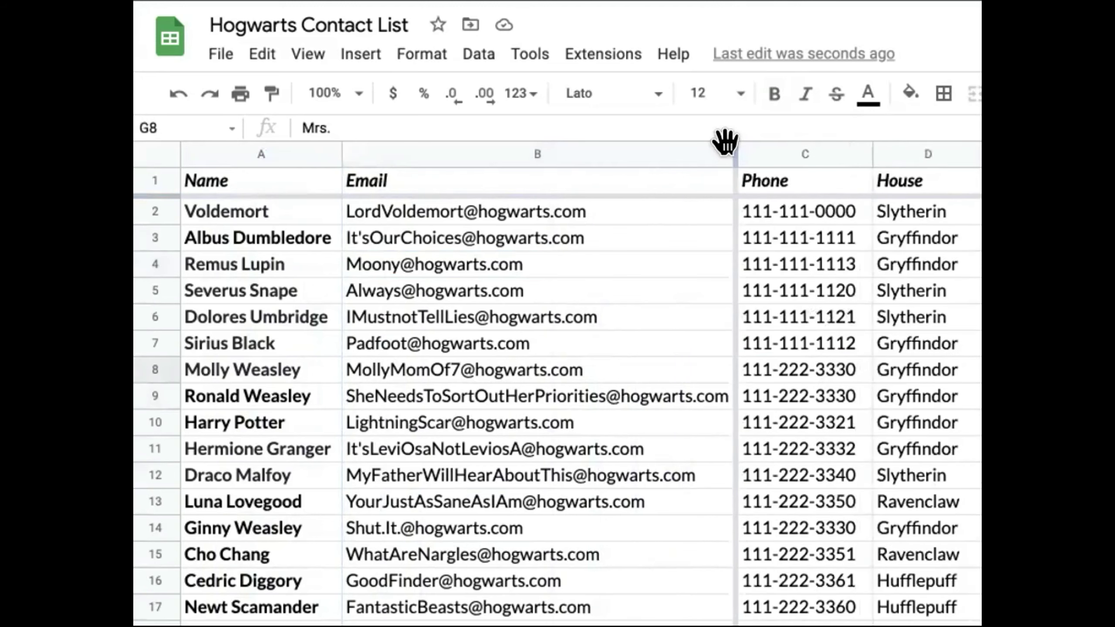
drag(729, 147, 375, 157)
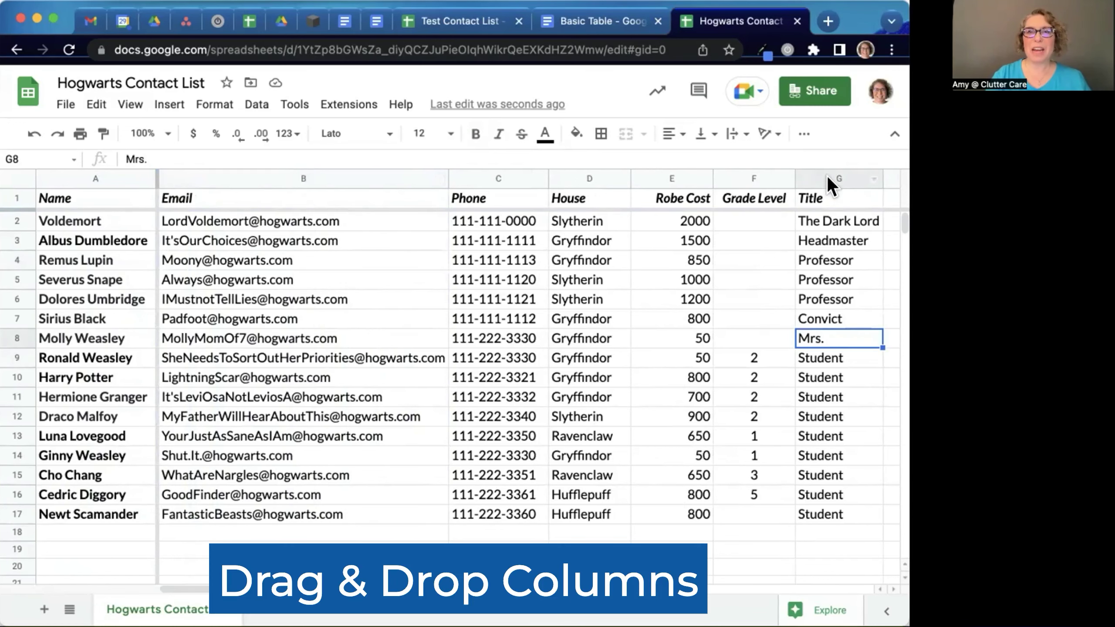
Move the Title, House and Grade Level columns into B, C and D after Name
click(827, 178)
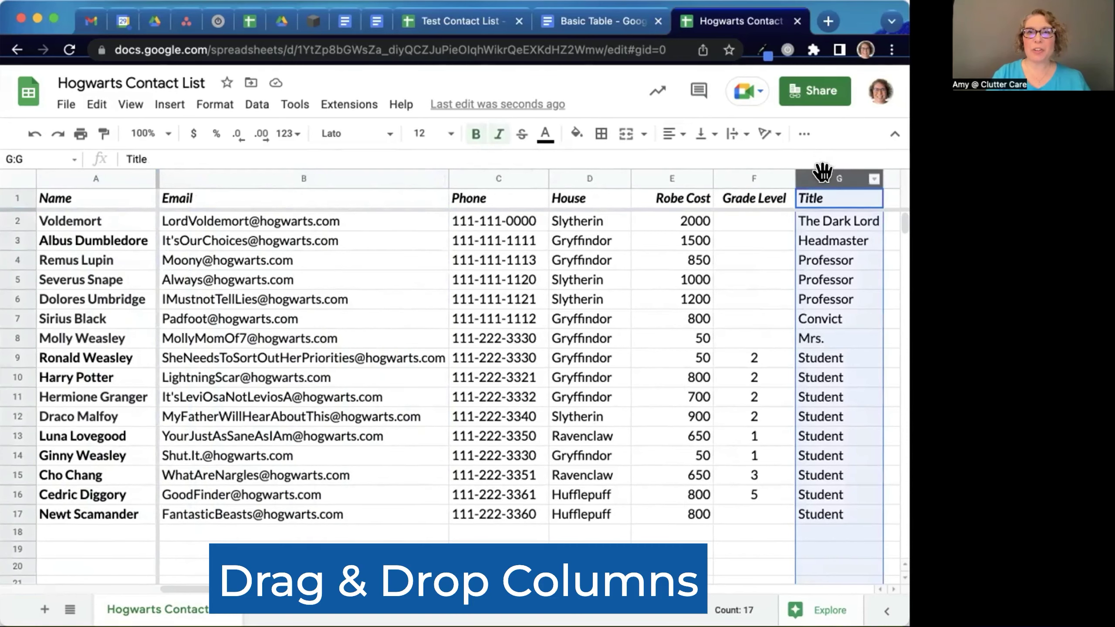
drag(827, 171, 327, 200)
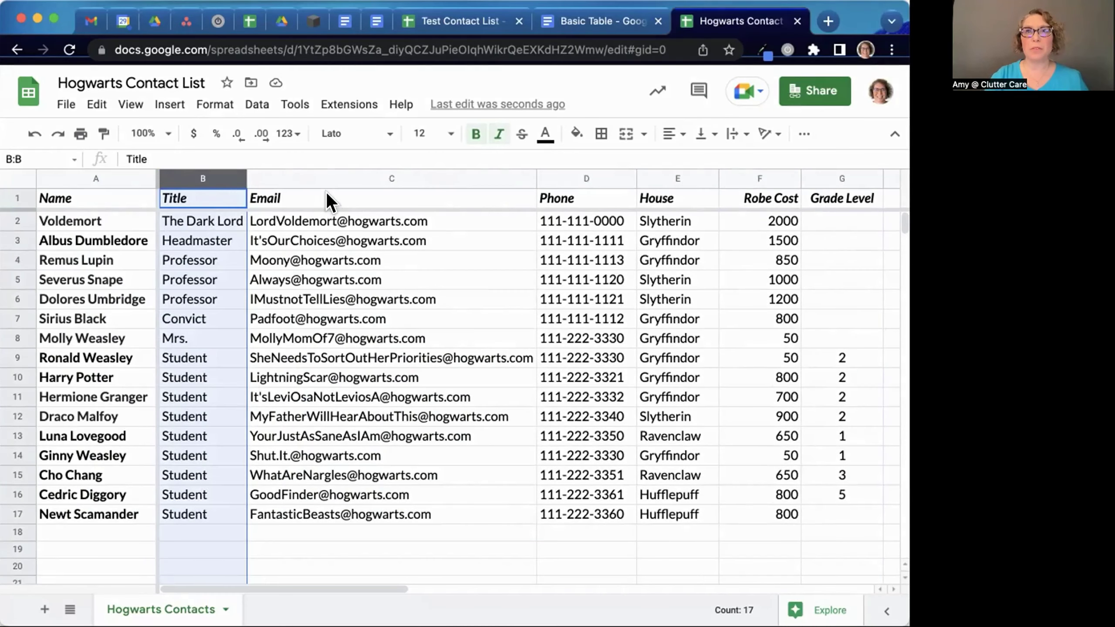
click(668, 177)
drag(666, 169, 355, 163)
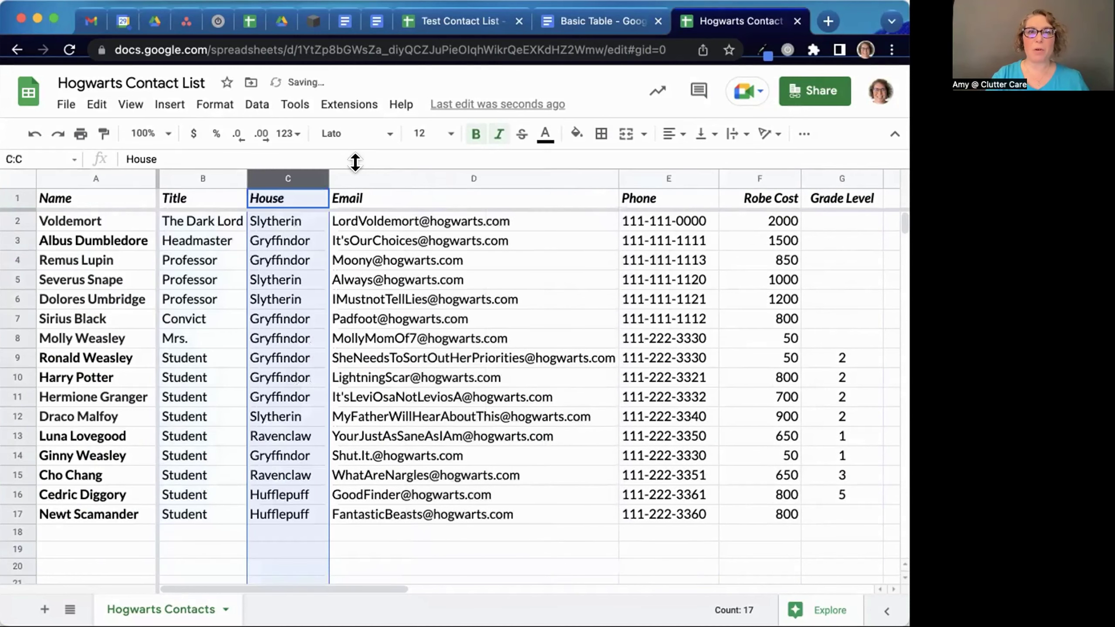
click(833, 175)
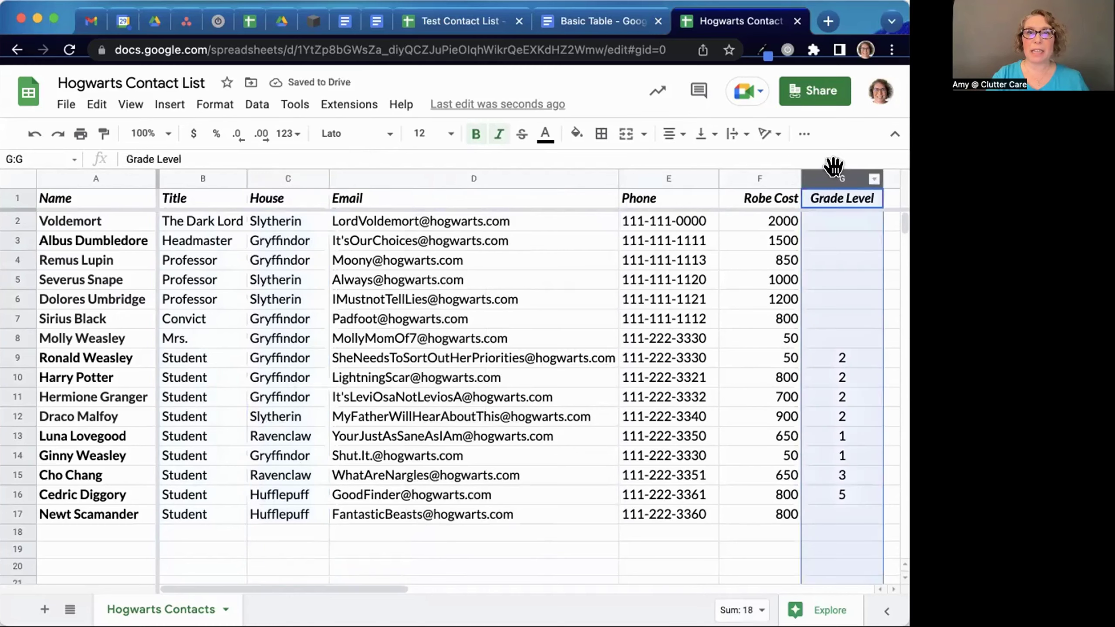
drag(833, 165, 408, 169)
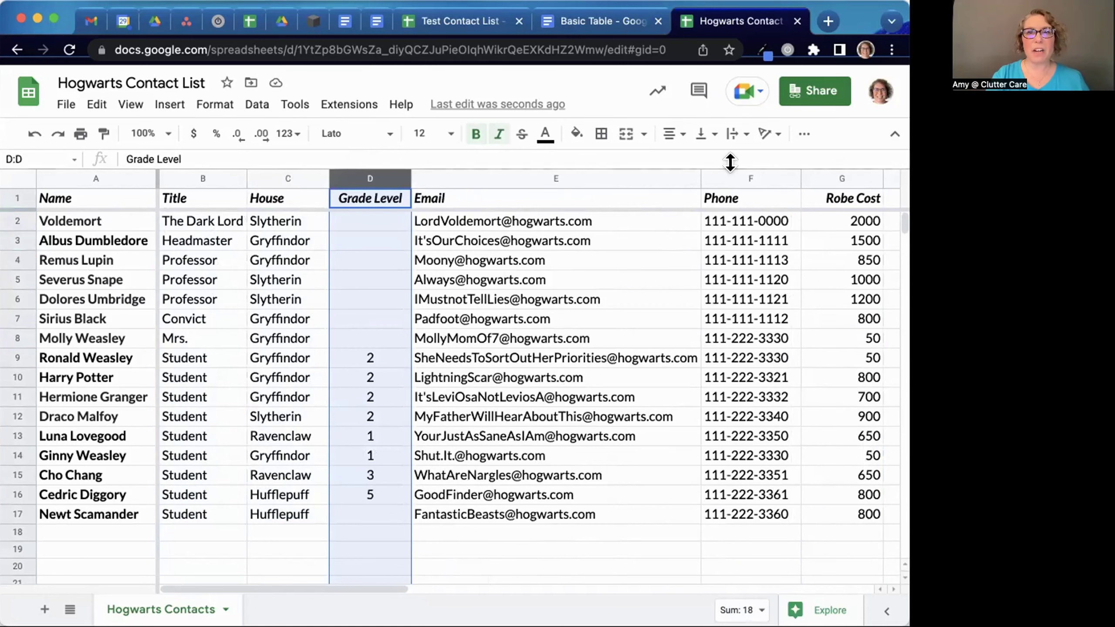
Undo an accidental move of the Phone column next to Name
click(729, 178)
drag(729, 178, 203, 180)
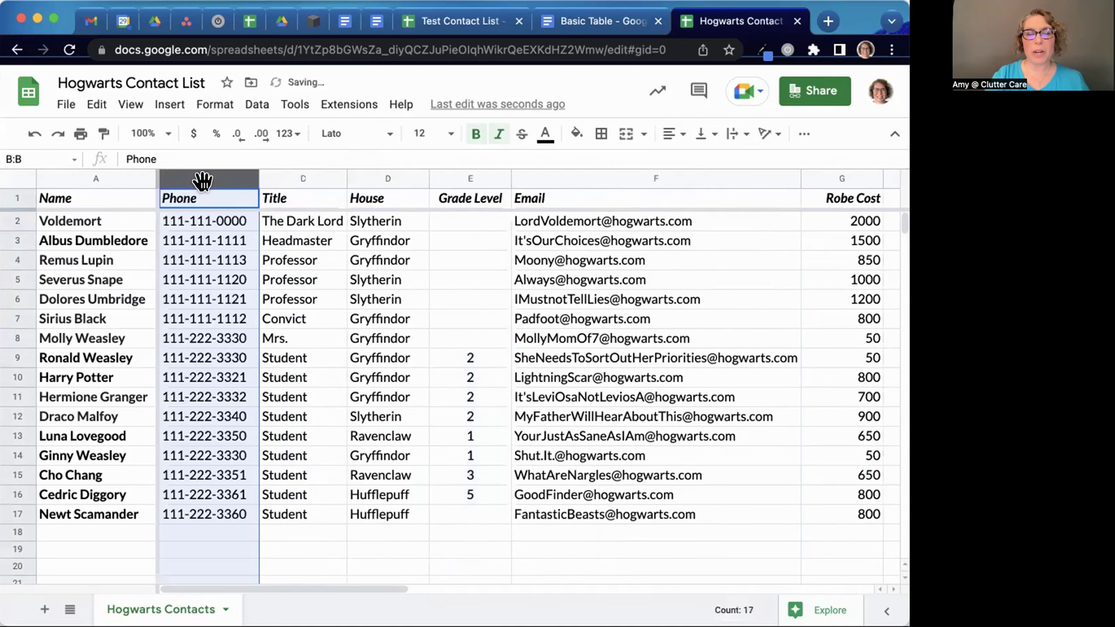
click(35, 136)
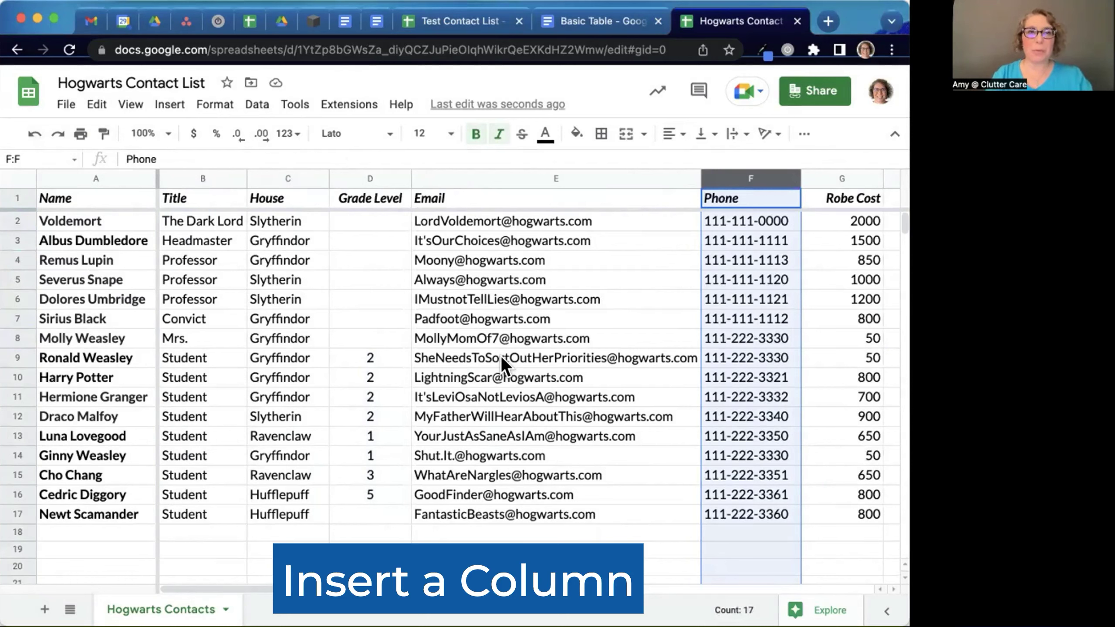
Insert one blank column to the left of Grade Level
click(360, 178)
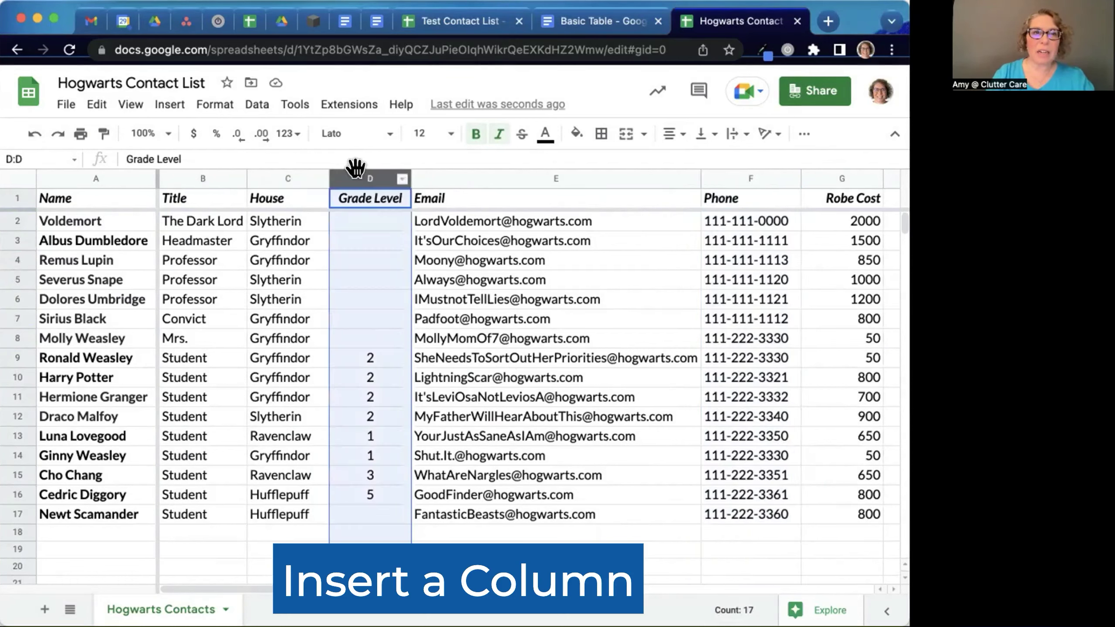
click(174, 104)
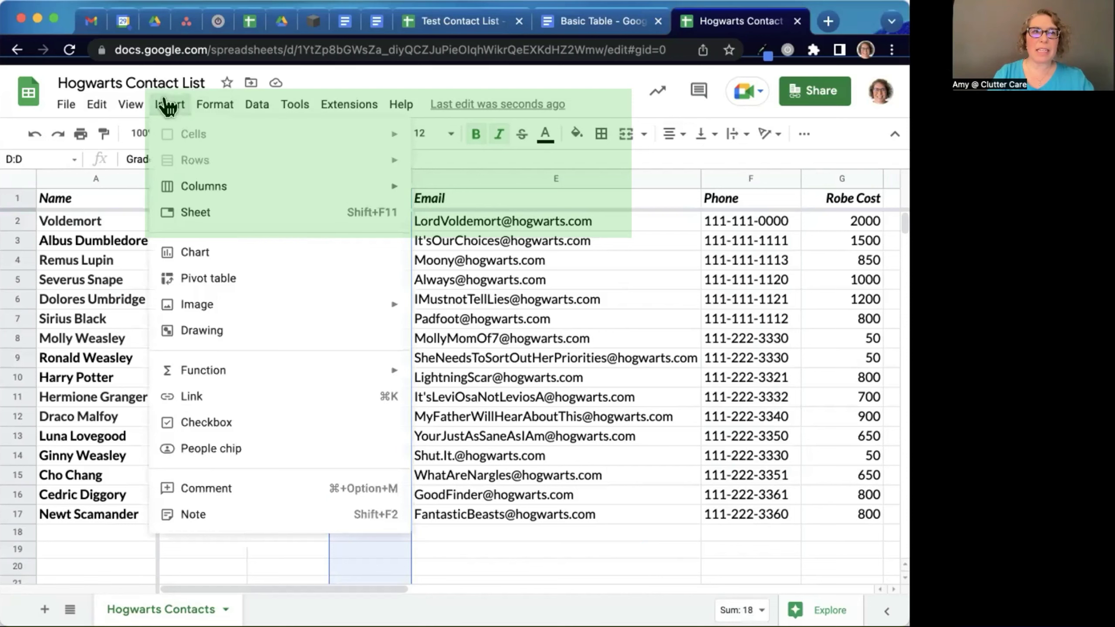
mouse_move(186, 186)
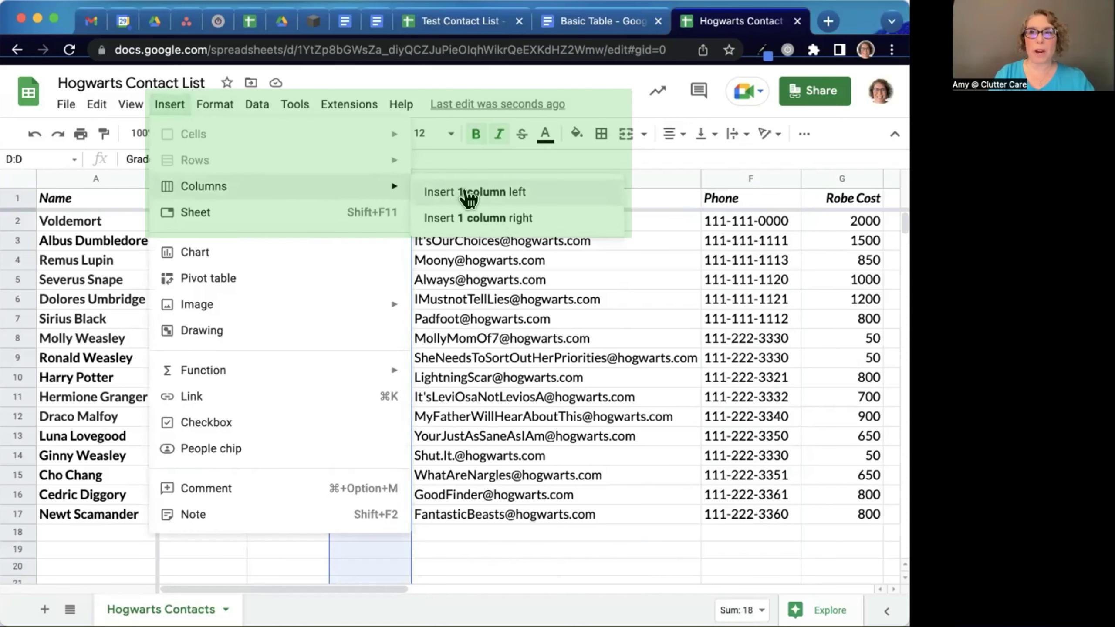
click(468, 194)
Head column D 'Wand Feather Type' and auto-fit its width to the heading
click(376, 201)
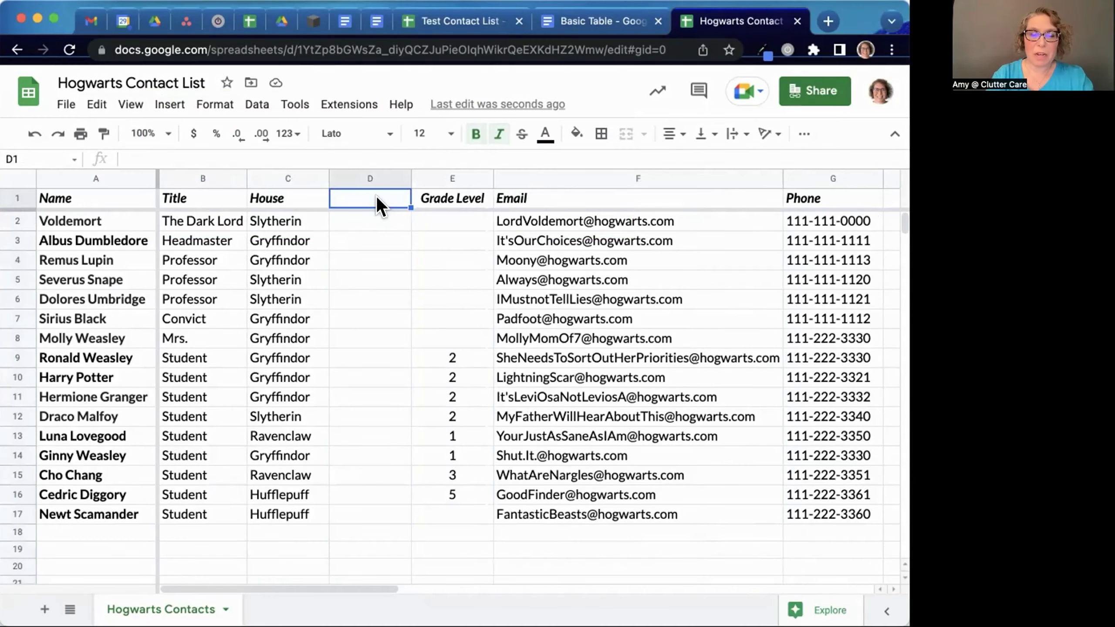
text(Wand Feather)
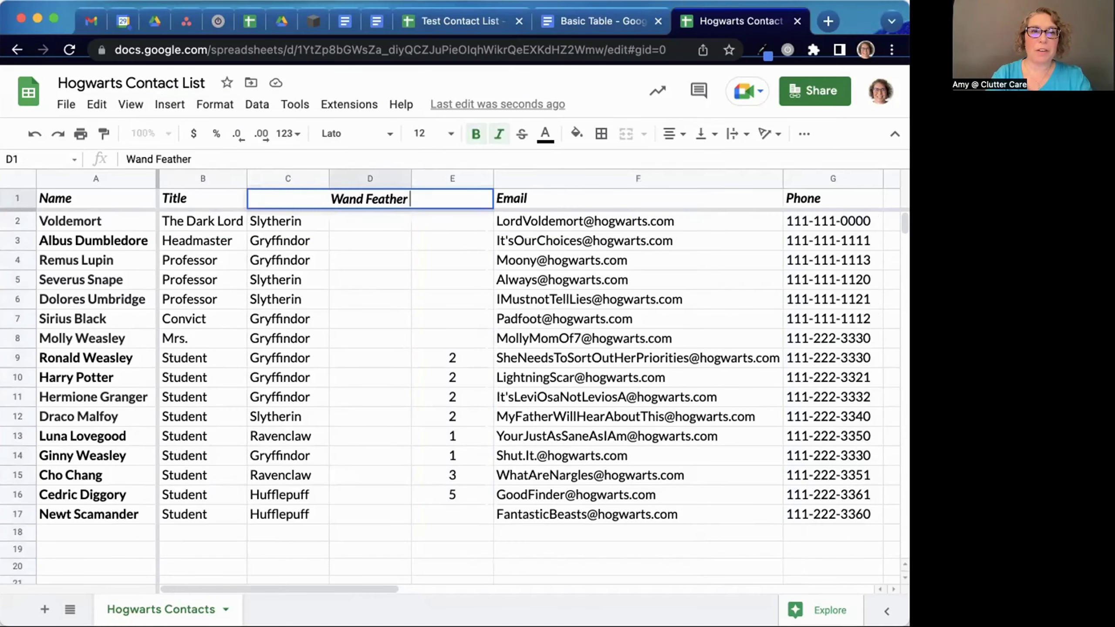
text( Type)
key(Return)
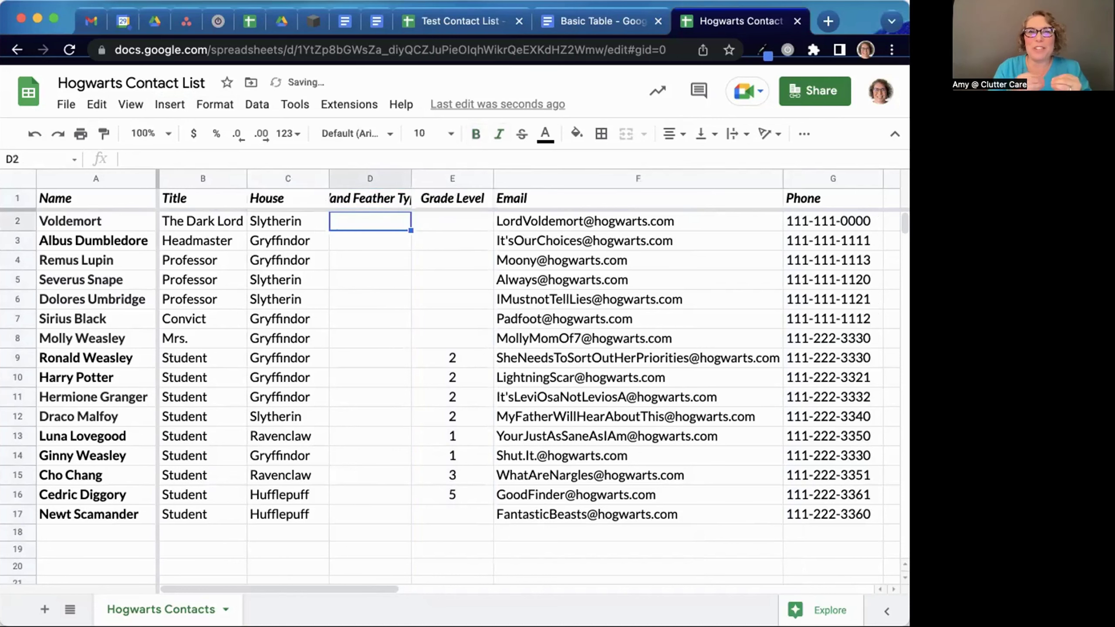
double_click(410, 176)
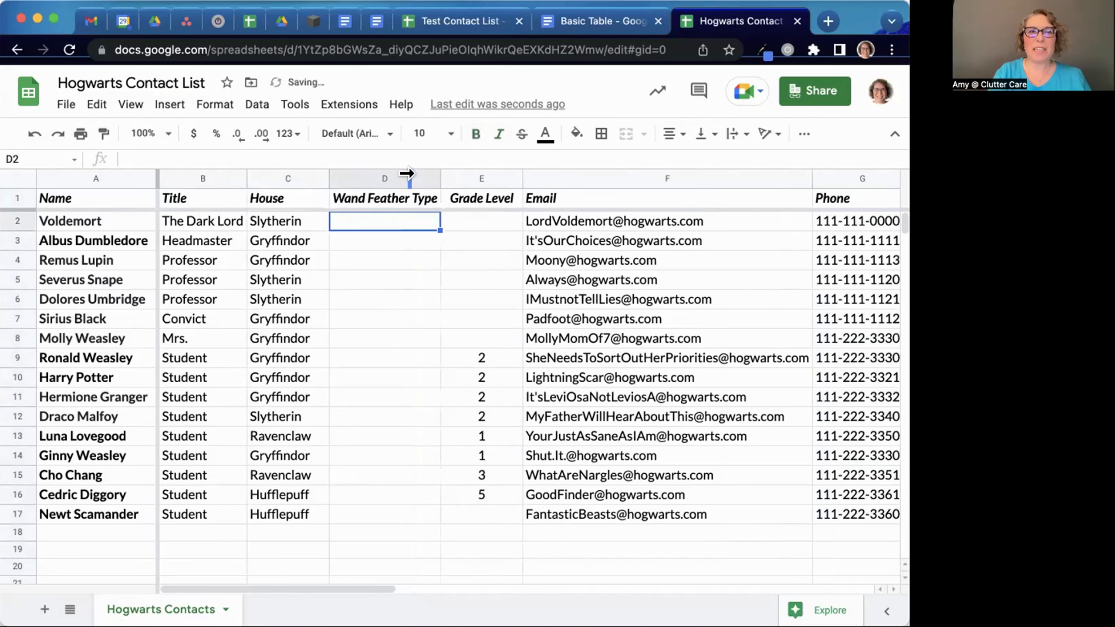